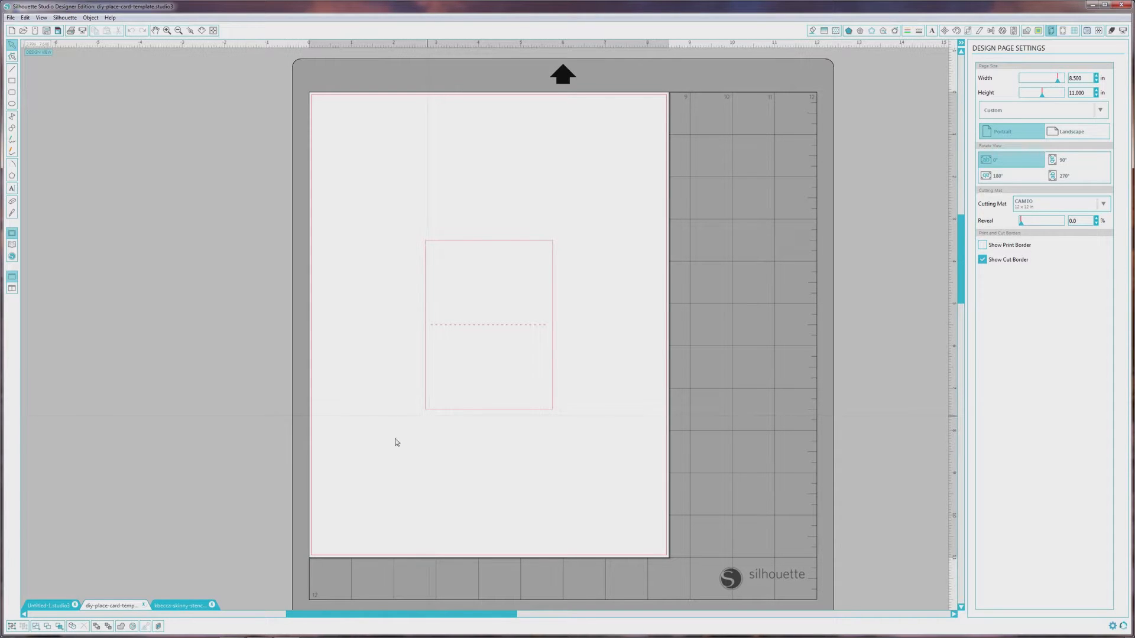
# - Switch to the skinny stencils document and ungroup the set of three stencils
pyautogui.click(175, 605)
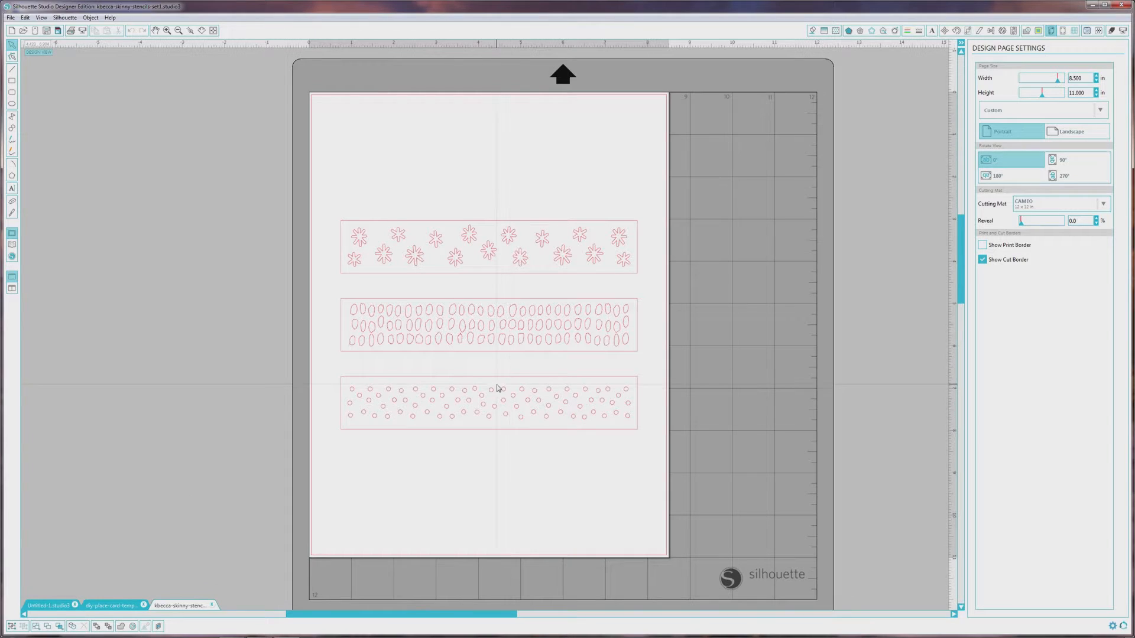
pyautogui.click(422, 380)
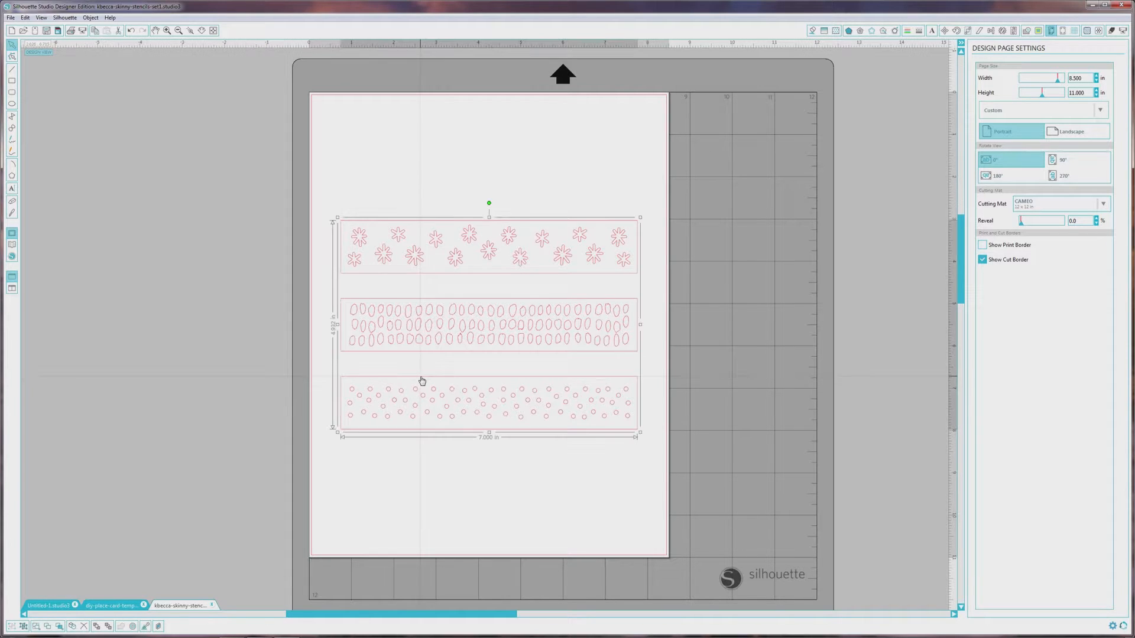
pyautogui.click(91, 18)
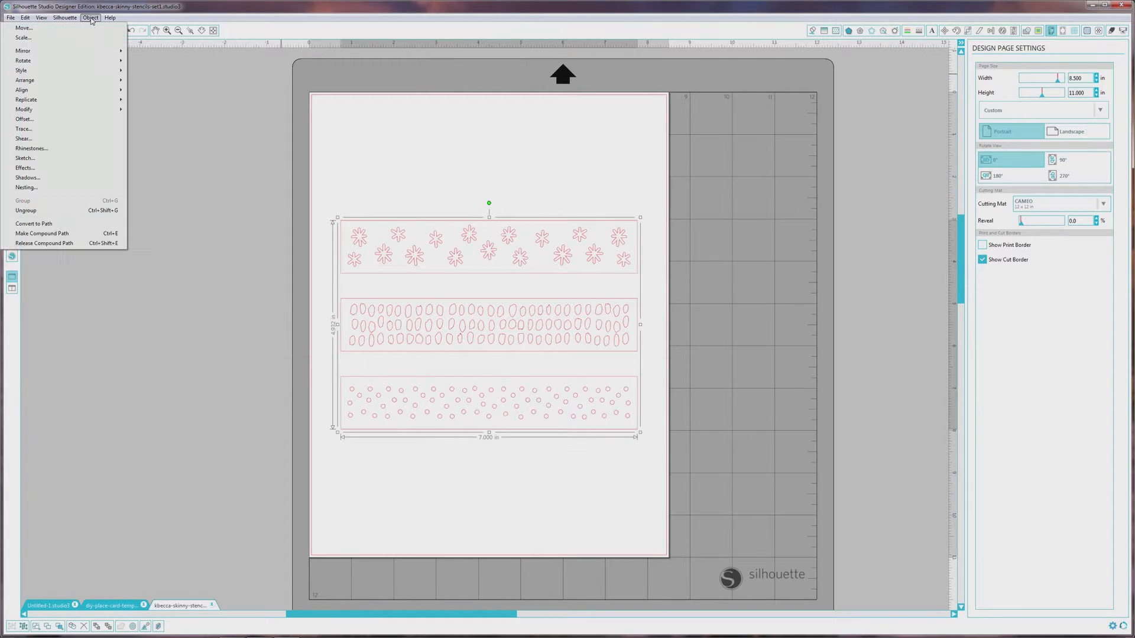
pyautogui.click(72, 214)
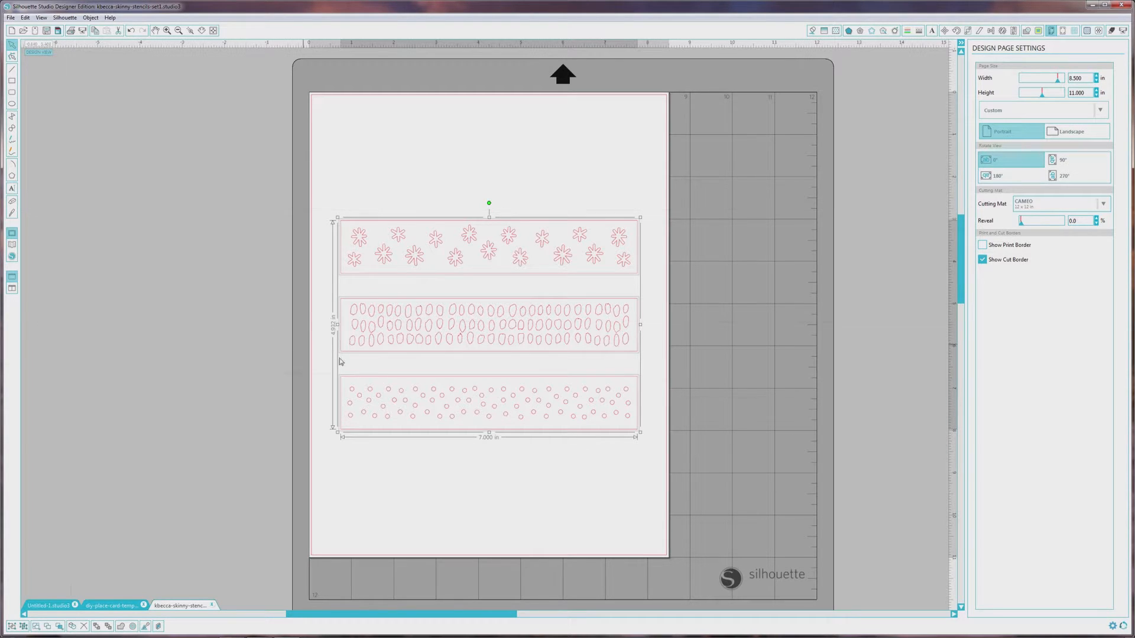
pyautogui.click(367, 372)
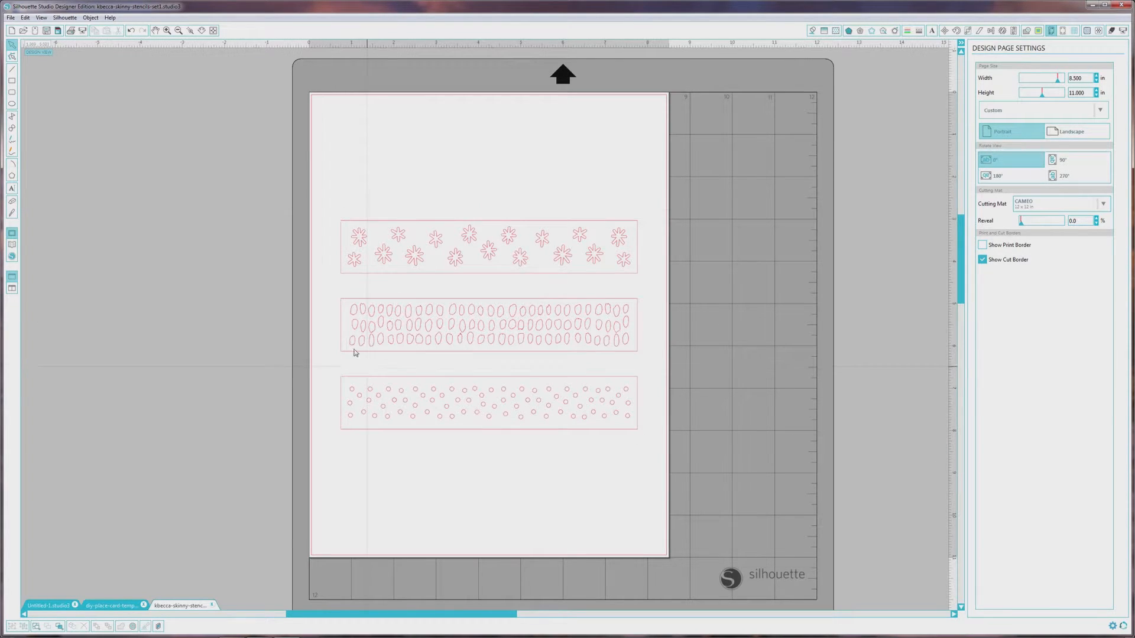
# - Copy the dotted stencil into the place card template and move it above the card
pyautogui.click(477, 381)
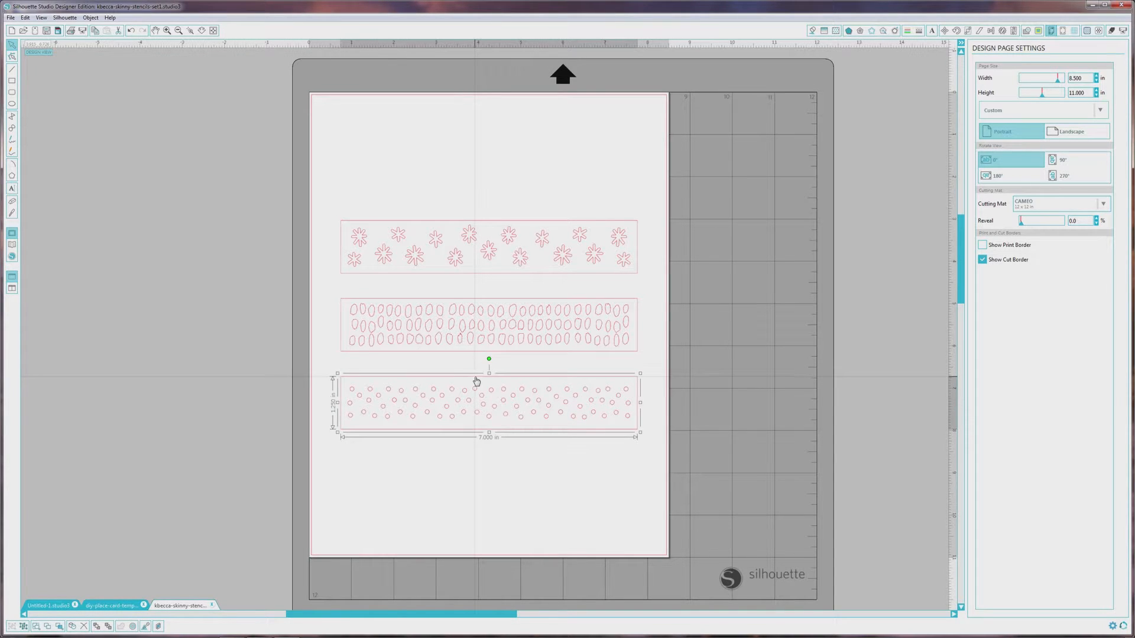
pyautogui.press('i')
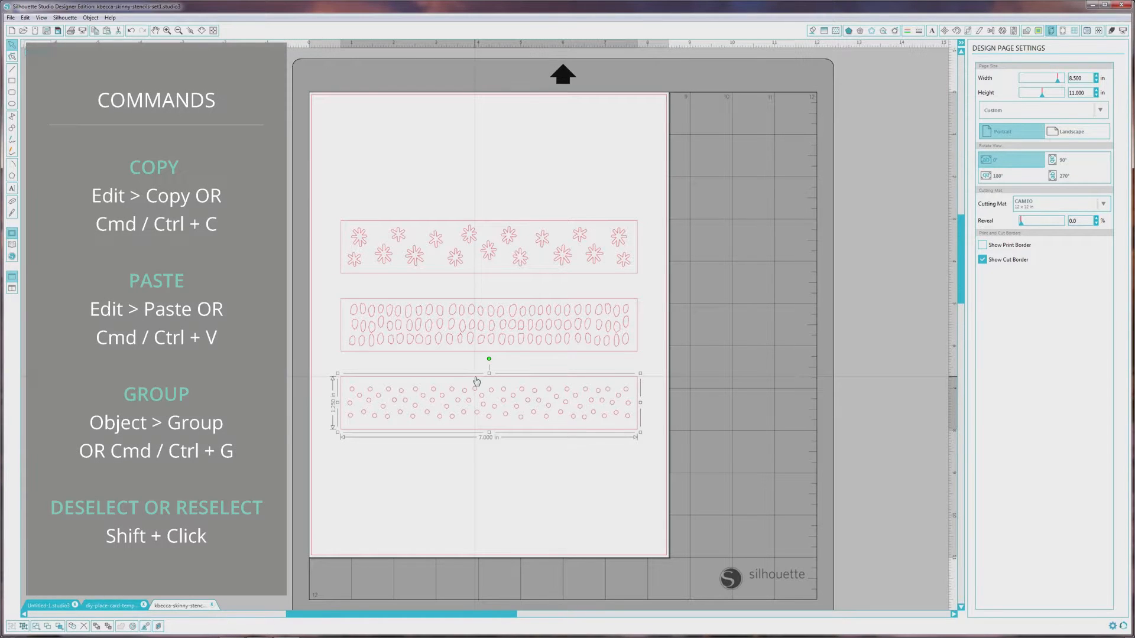
pyautogui.click(112, 605)
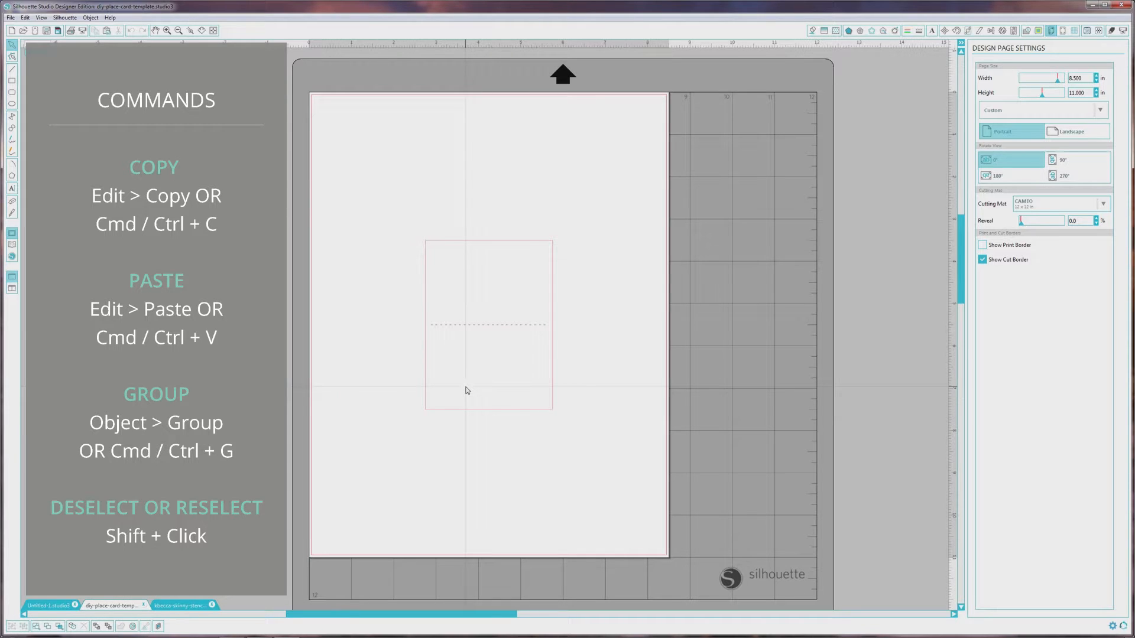
pyautogui.hotkey('ctrl', 'v')
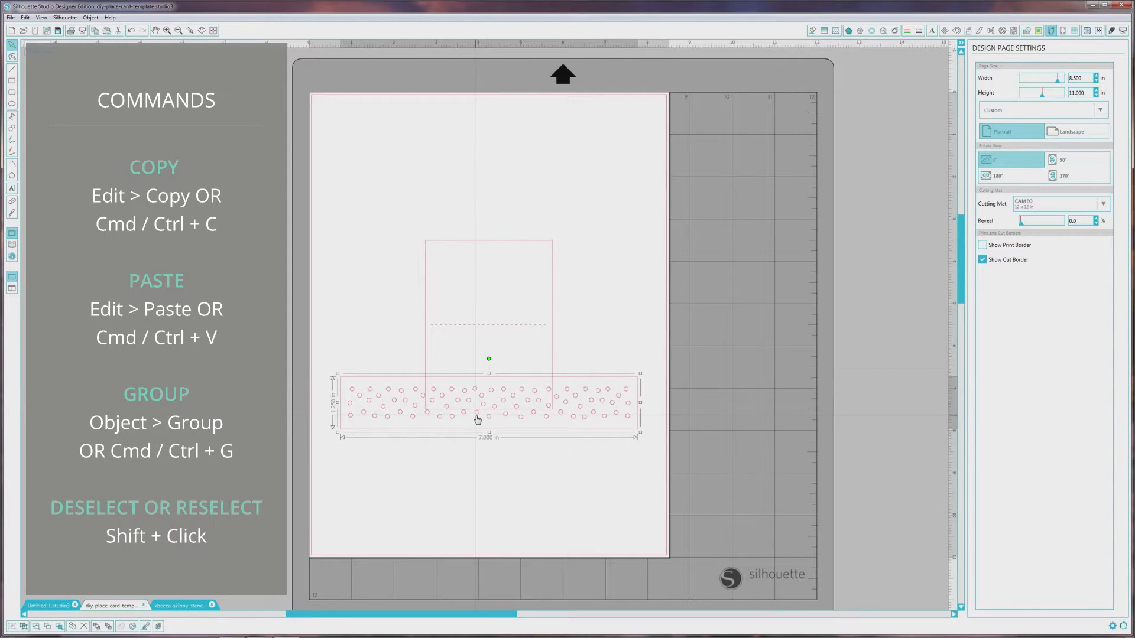
pyautogui.moveTo(477, 420); pyautogui.dragTo(483, 189)
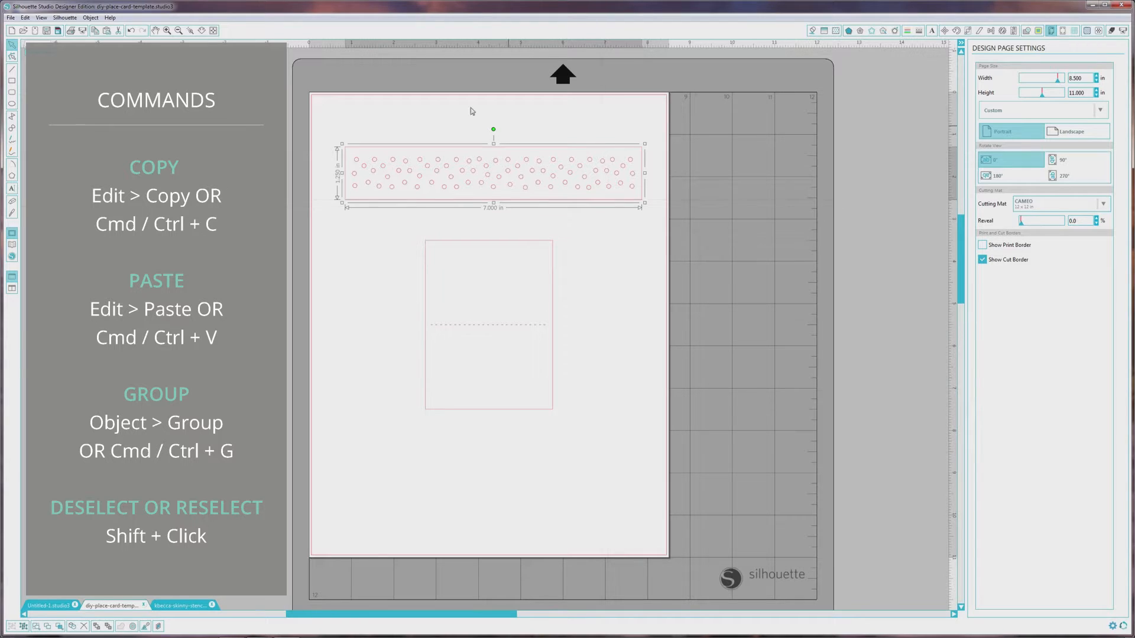
# - Ungroup the pasted stencil and delete its outer rectangle, keeping only the dots
pyautogui.click(91, 17)
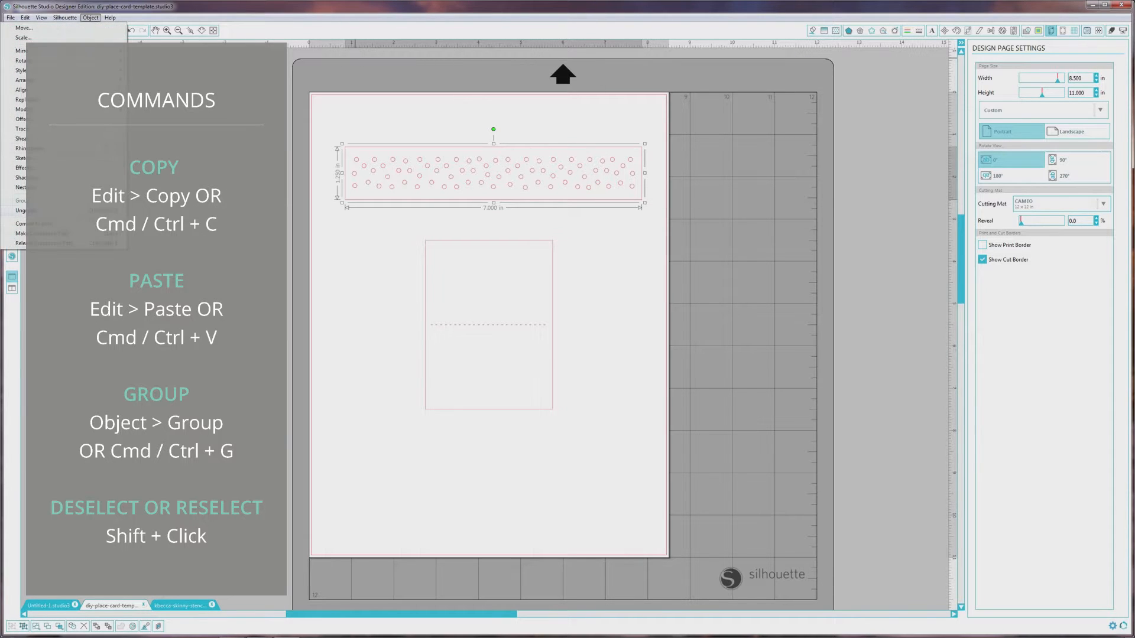
pyautogui.click(22, 211)
pyautogui.click(342, 251)
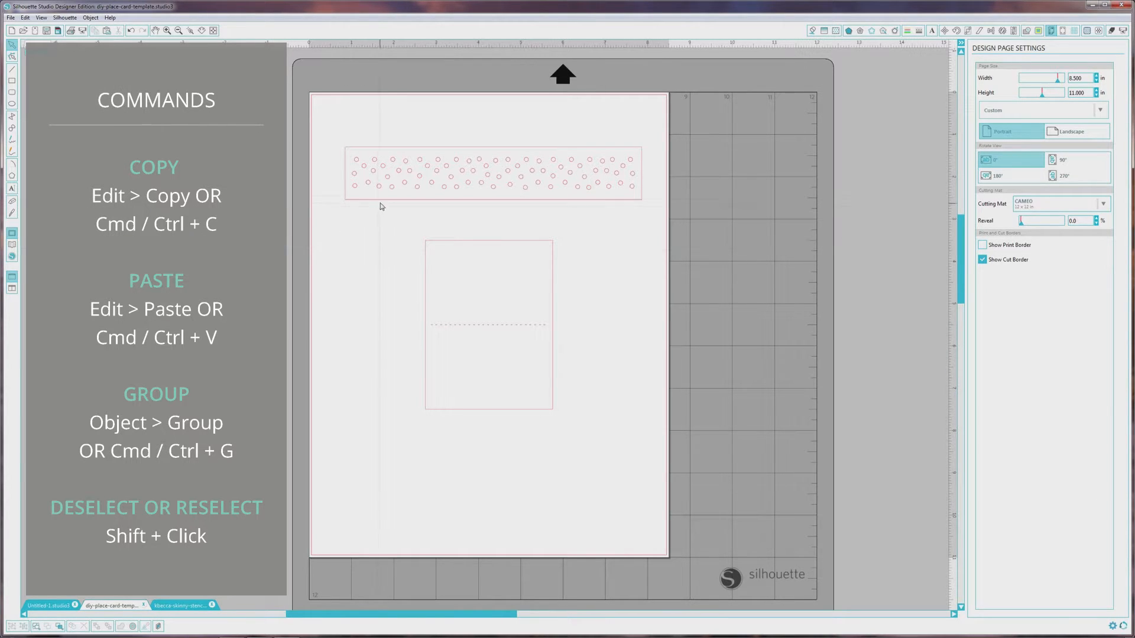
pyautogui.click(393, 189)
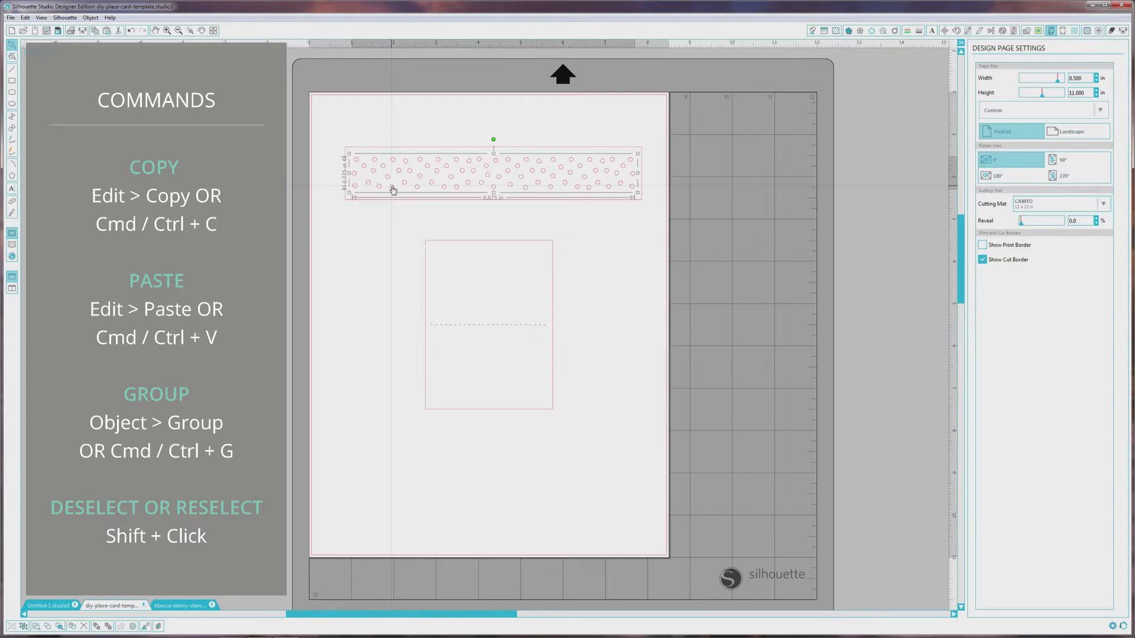
pyautogui.keyDown('shift'); pyautogui.click(402, 201); pyautogui.keyUp('shift')
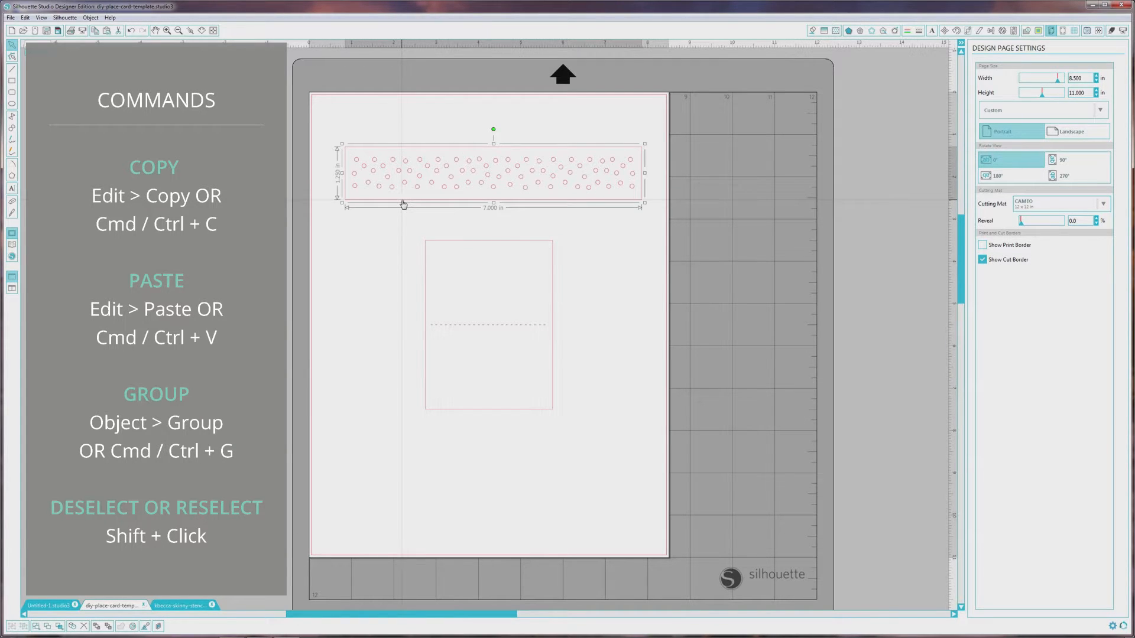
pyautogui.click(403, 205)
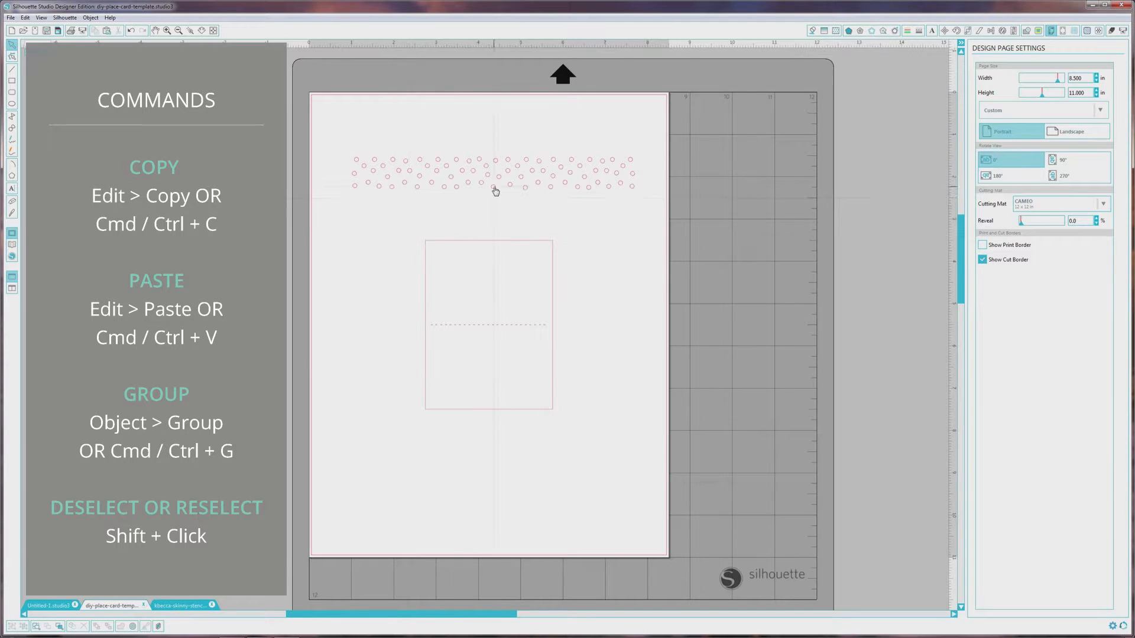
# - Move the dots directly below the card's dashed fold line and ungroup them into individual circles
pyautogui.moveTo(495, 195); pyautogui.dragTo(490, 362)
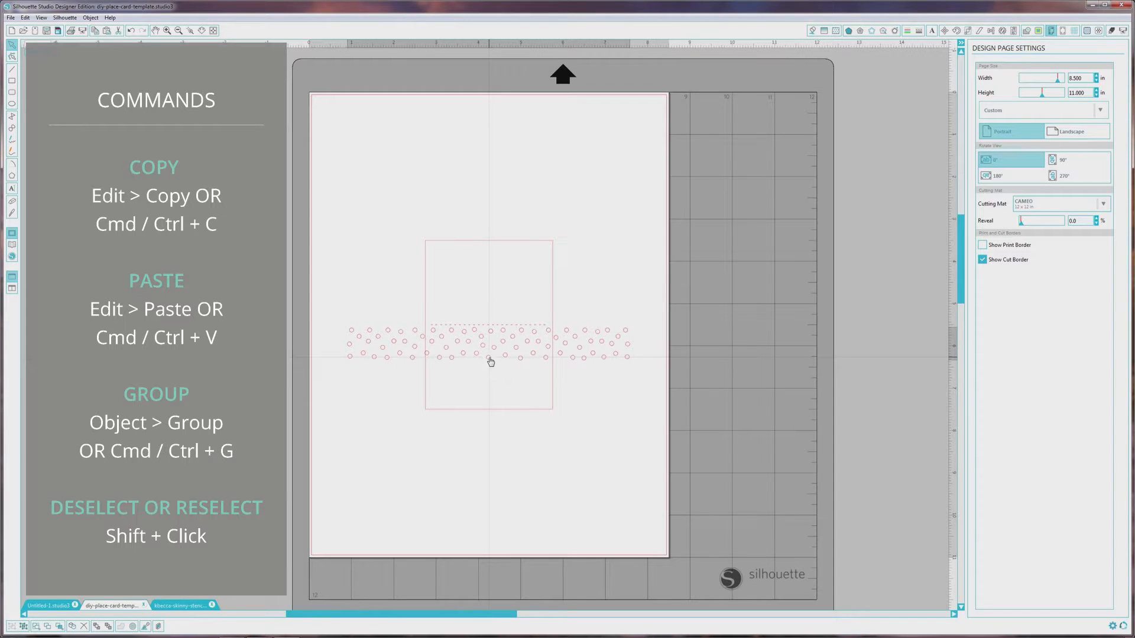
pyautogui.moveTo(491, 361); pyautogui.dragTo(490, 361)
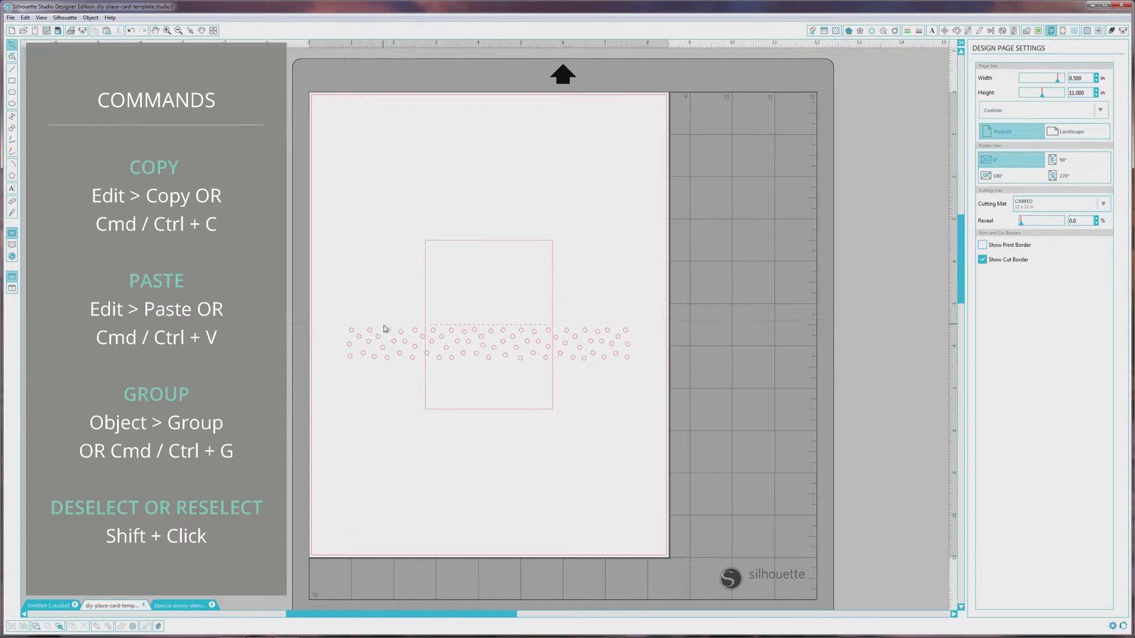
pyautogui.click(412, 362)
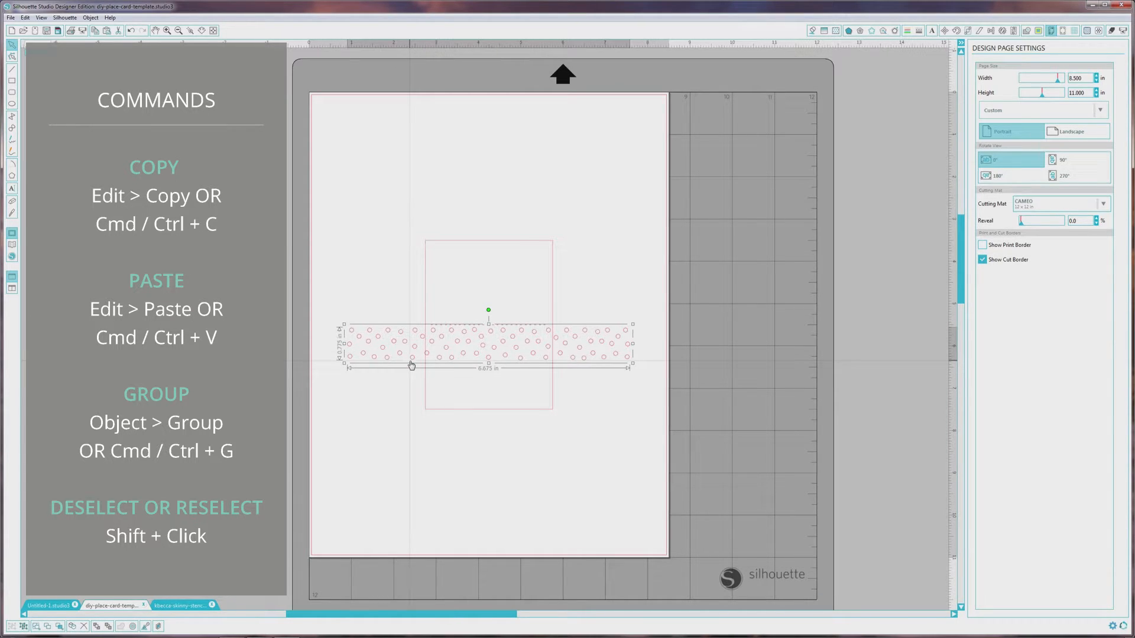
pyautogui.click(90, 18)
pyautogui.click(23, 210)
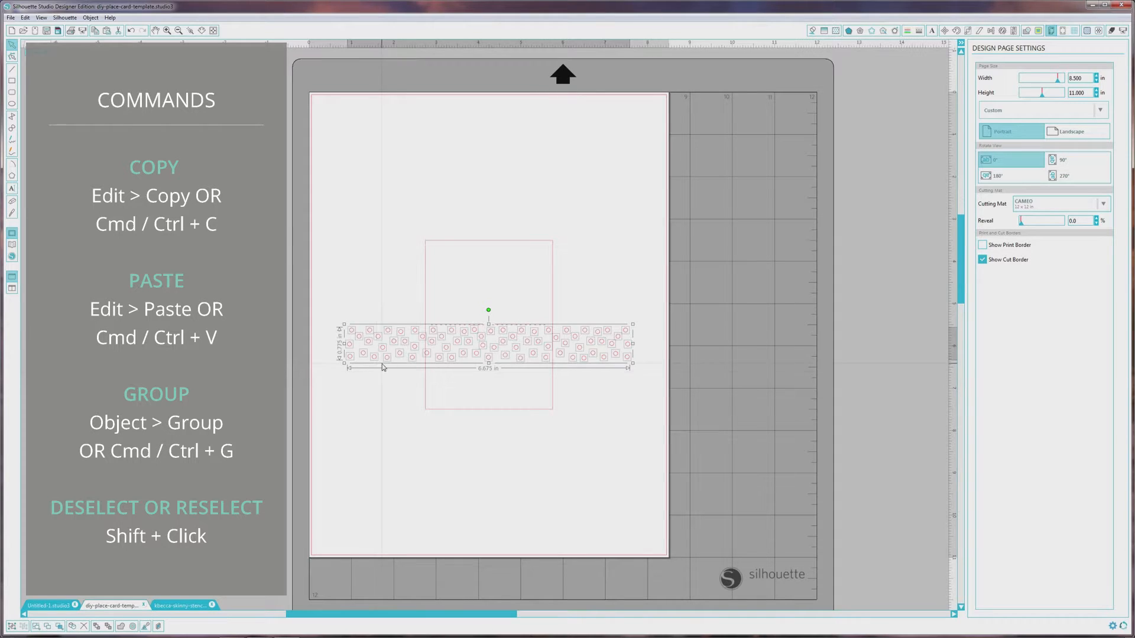
# - Delete the dots lying beyond the card's left and right edges, including the one crossing the left edge
pyautogui.moveTo(330, 312); pyautogui.dragTo(426, 383)
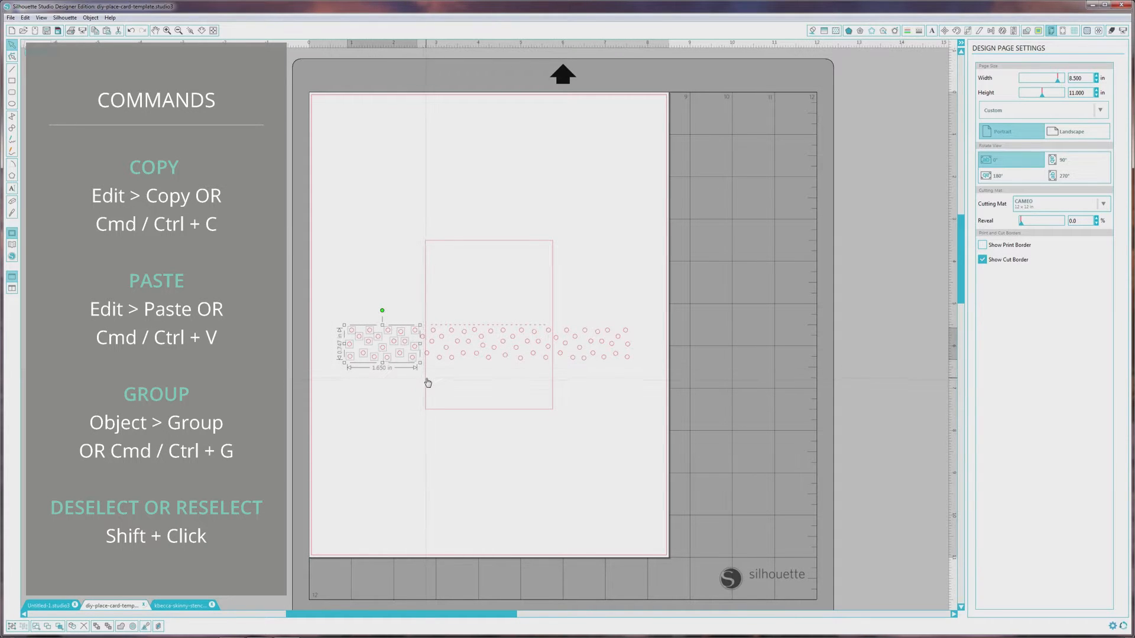
pyautogui.press('Delete')
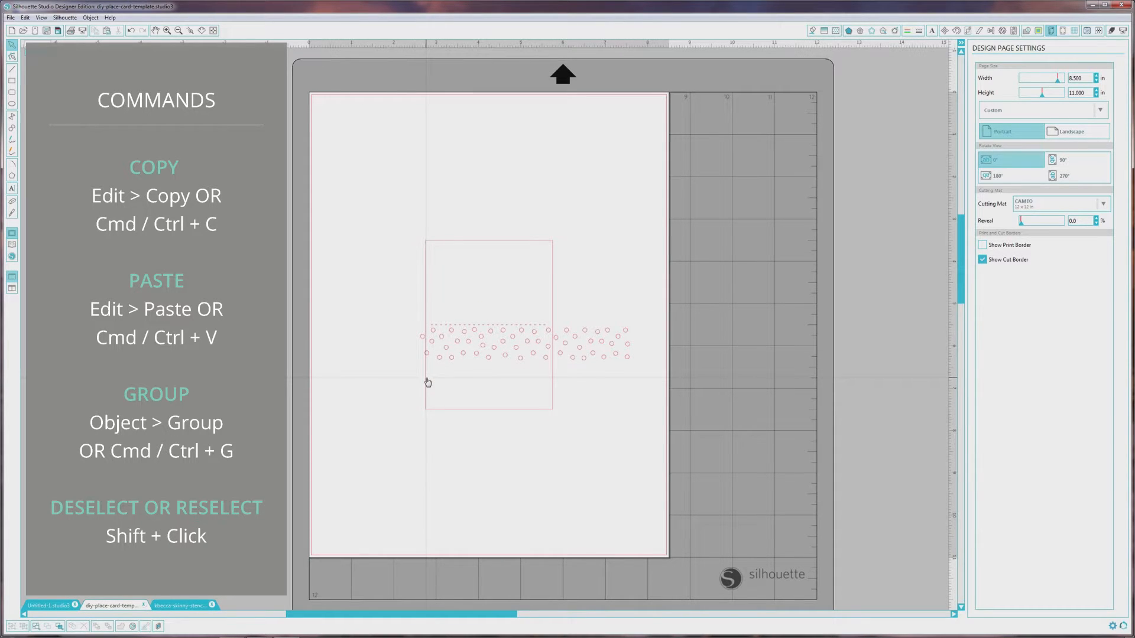
pyautogui.click(422, 341)
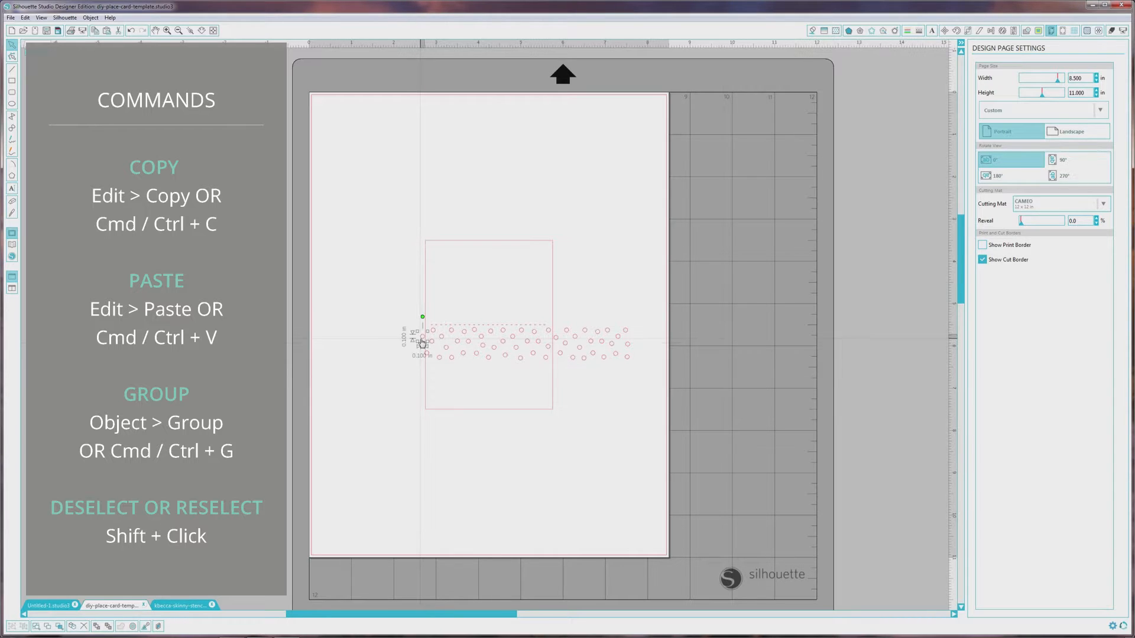
pyautogui.keyDown('shift'); pyautogui.click(422, 341); pyautogui.keyUp('shift')
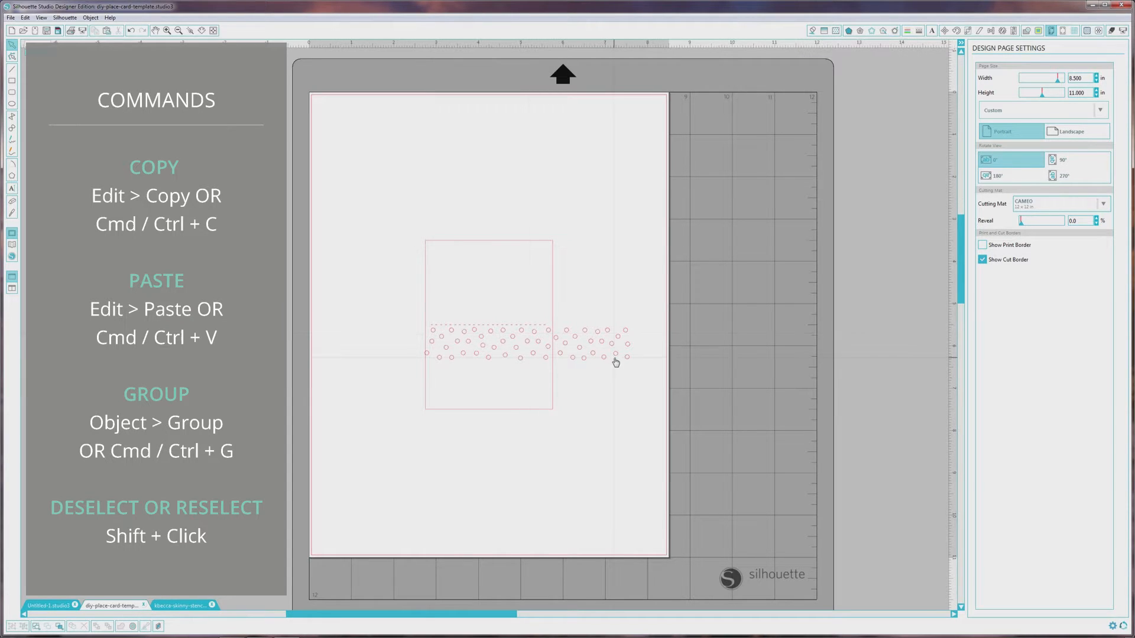
pyautogui.moveTo(643, 376); pyautogui.dragTo(556, 315)
pyautogui.press('Delete')
# - Add the guest's name as text in the Heartwell font below the dots on the card's lower half
pyautogui.click(10, 191)
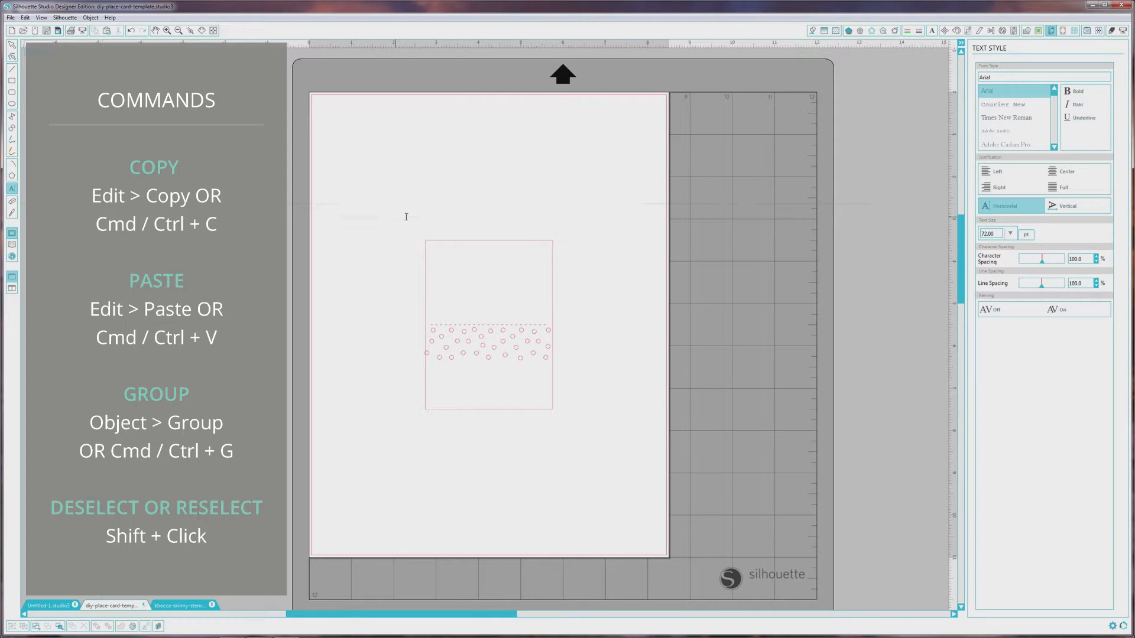
pyautogui.moveTo(1054, 92); pyautogui.dragTo(1055, 114)
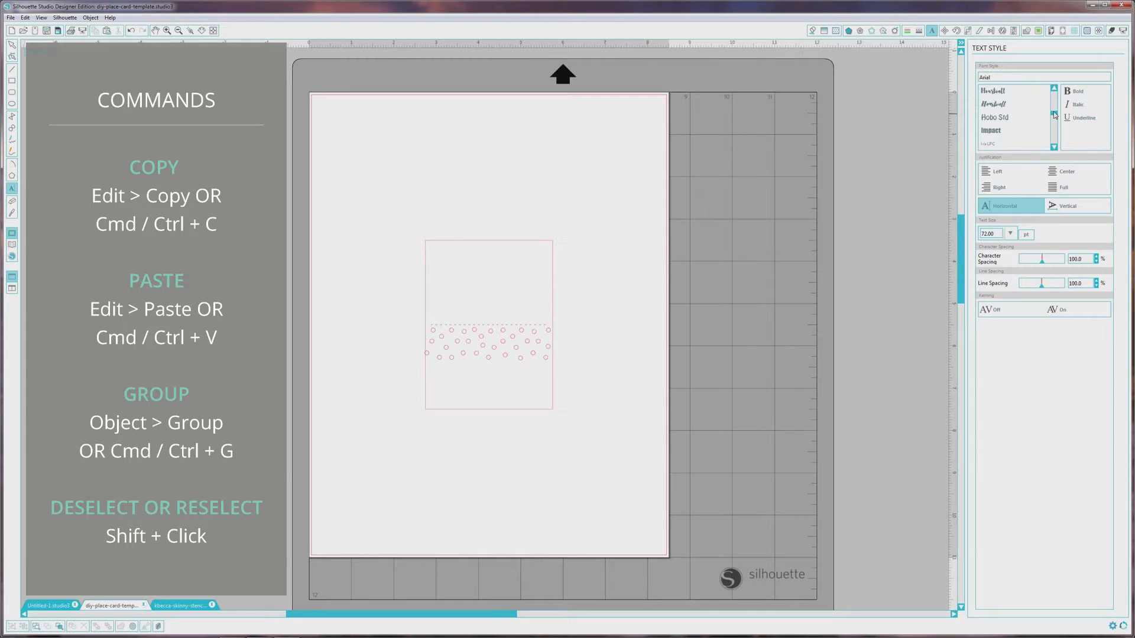
pyautogui.click(998, 92)
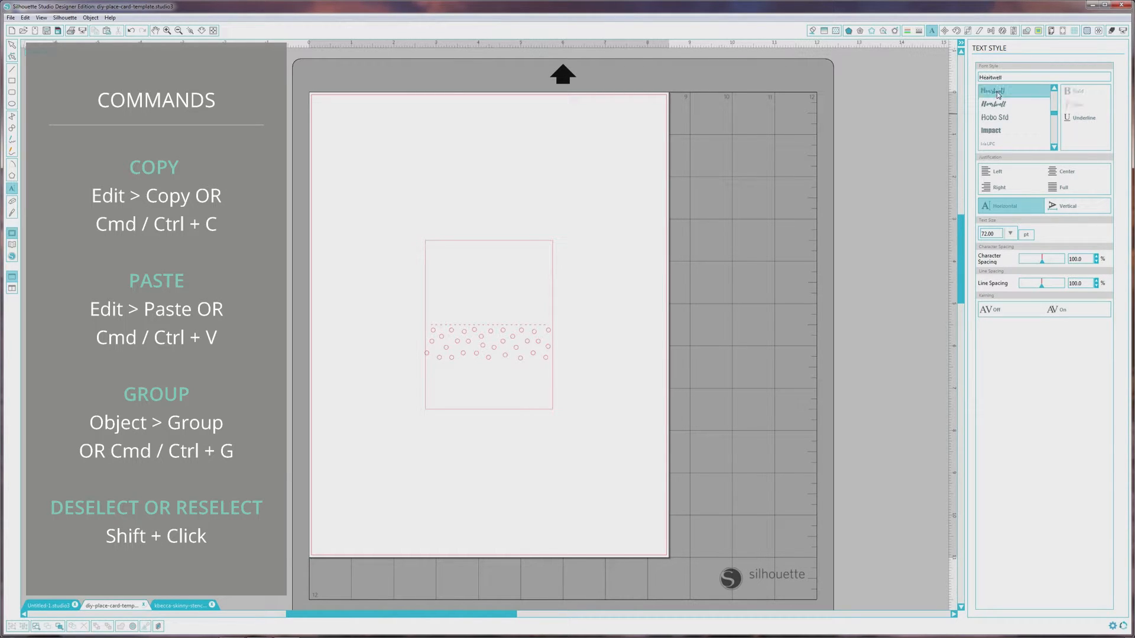
pyautogui.click(443, 361)
pyautogui.write('Victoria')
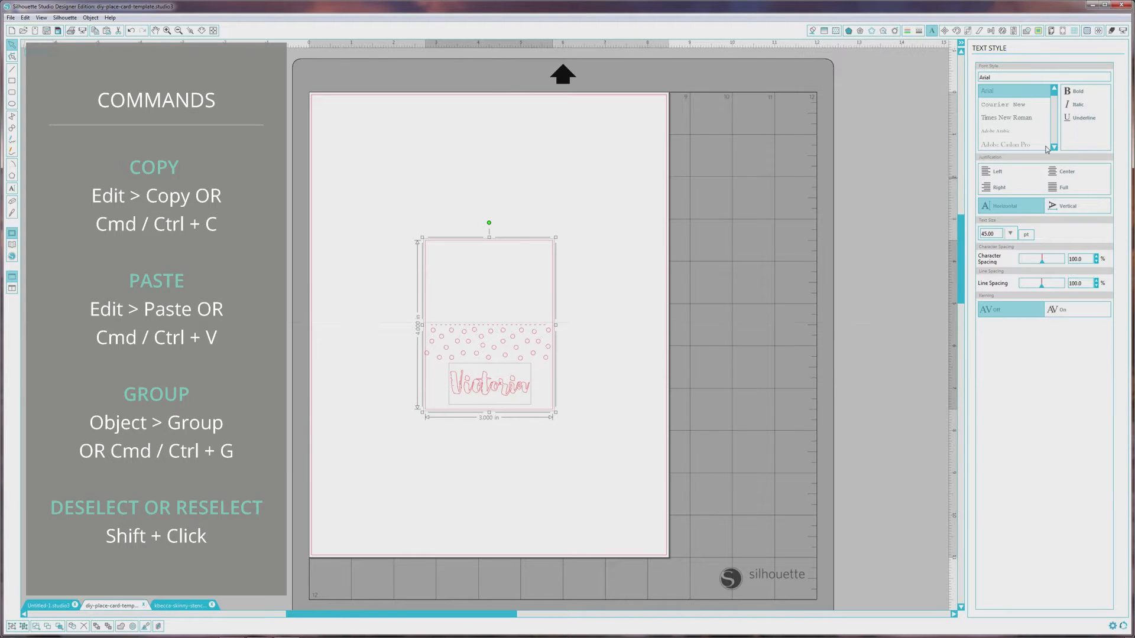
# - Align the name text and the card to each other's horizontal center
pyautogui.click(993, 32)
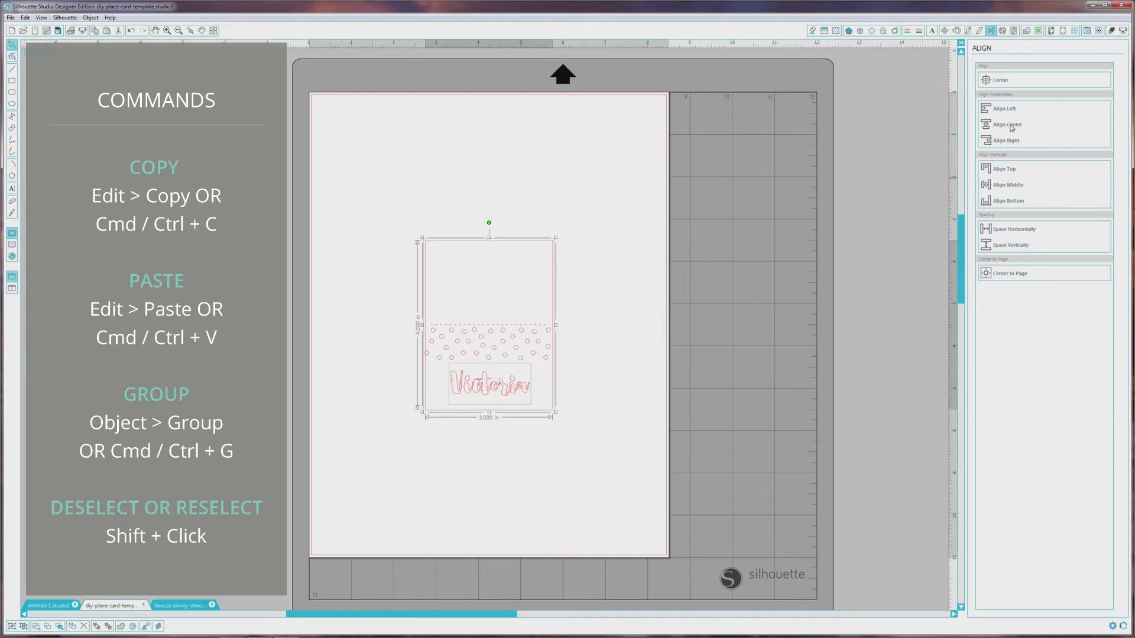
pyautogui.click(1012, 127)
pyautogui.click(618, 368)
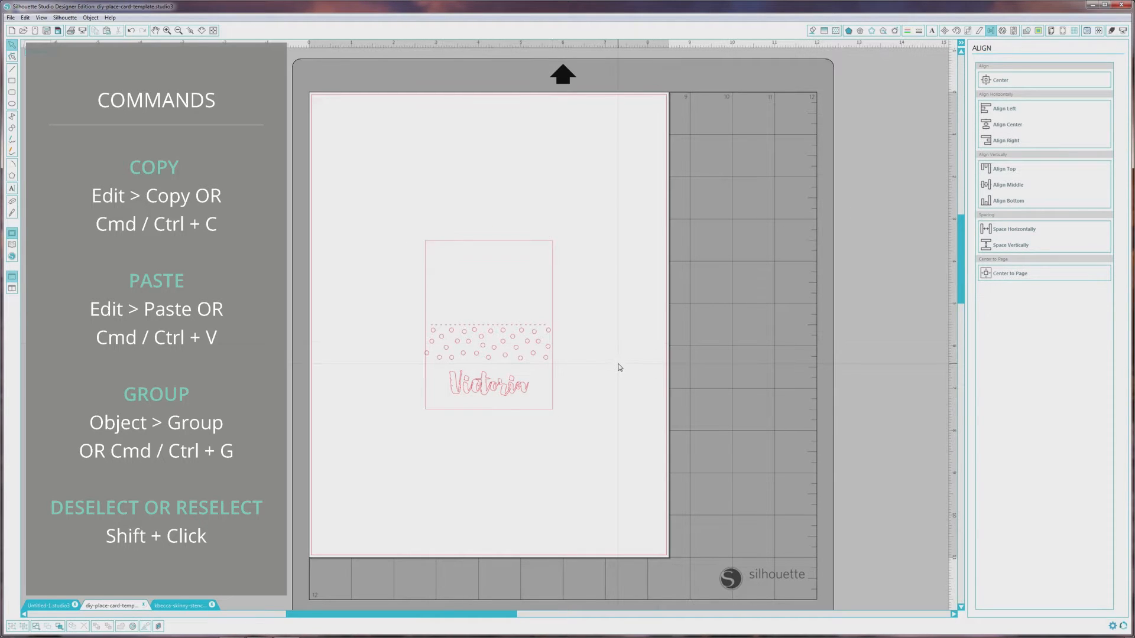
# - Group the remaining dots on the card into one object
pyautogui.click(509, 396)
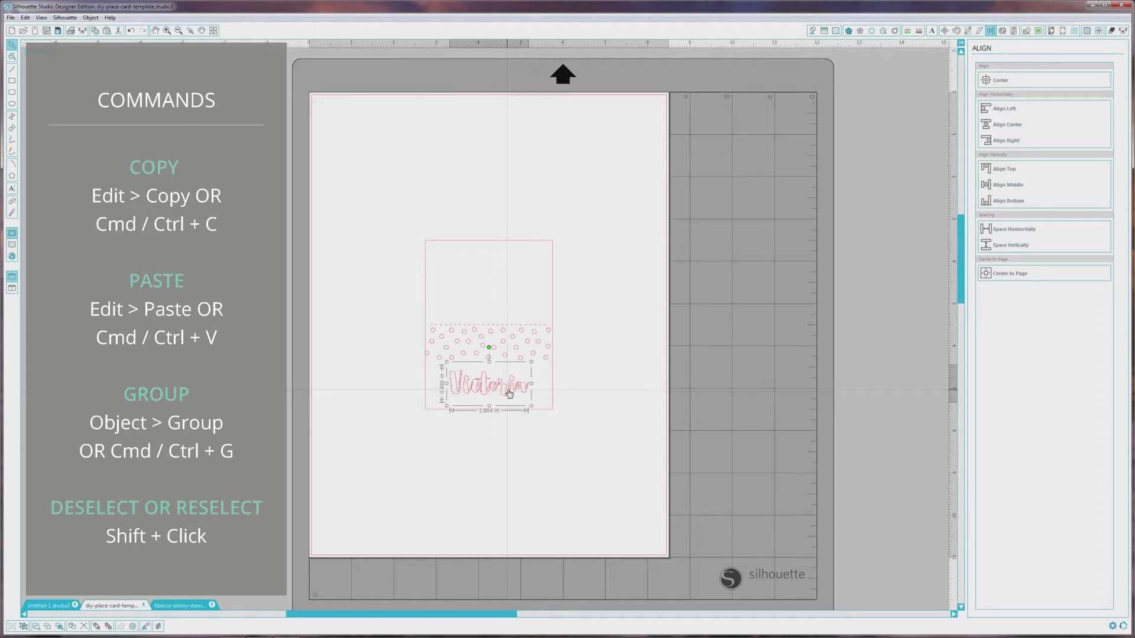
pyautogui.click(398, 331)
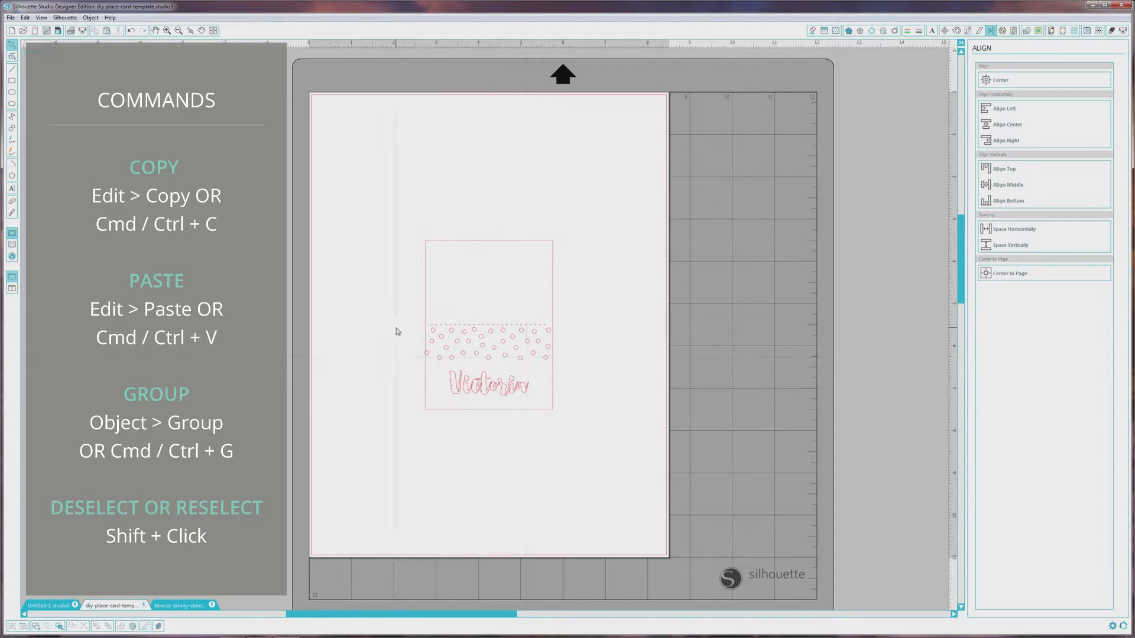
pyautogui.moveTo(398, 325); pyautogui.dragTo(565, 363)
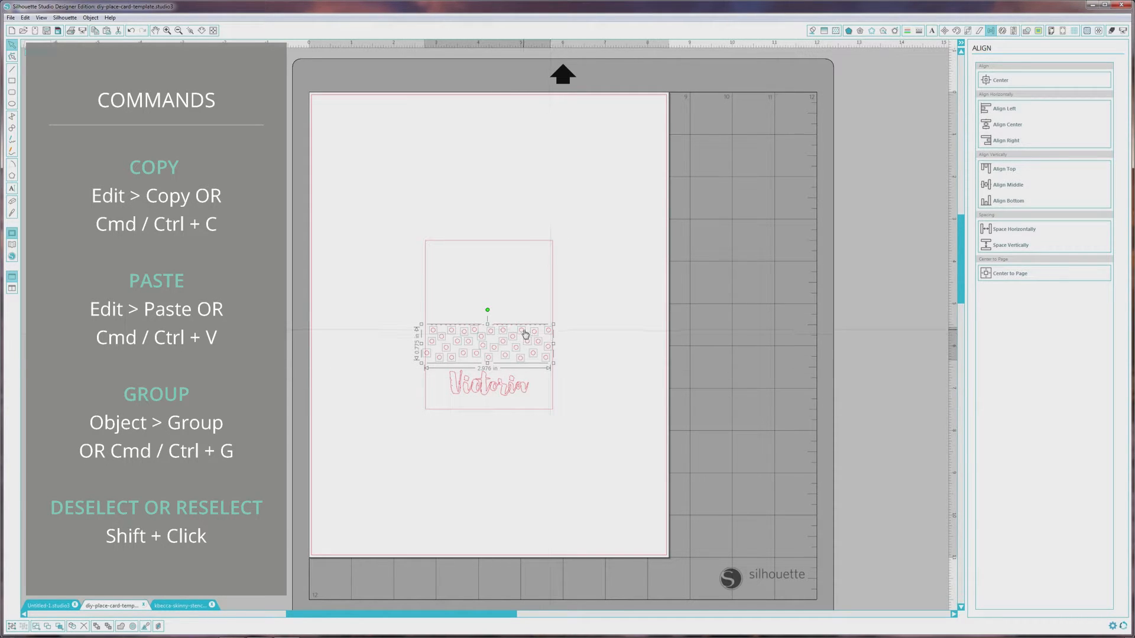
pyautogui.hotkey('ctrl', 'g')
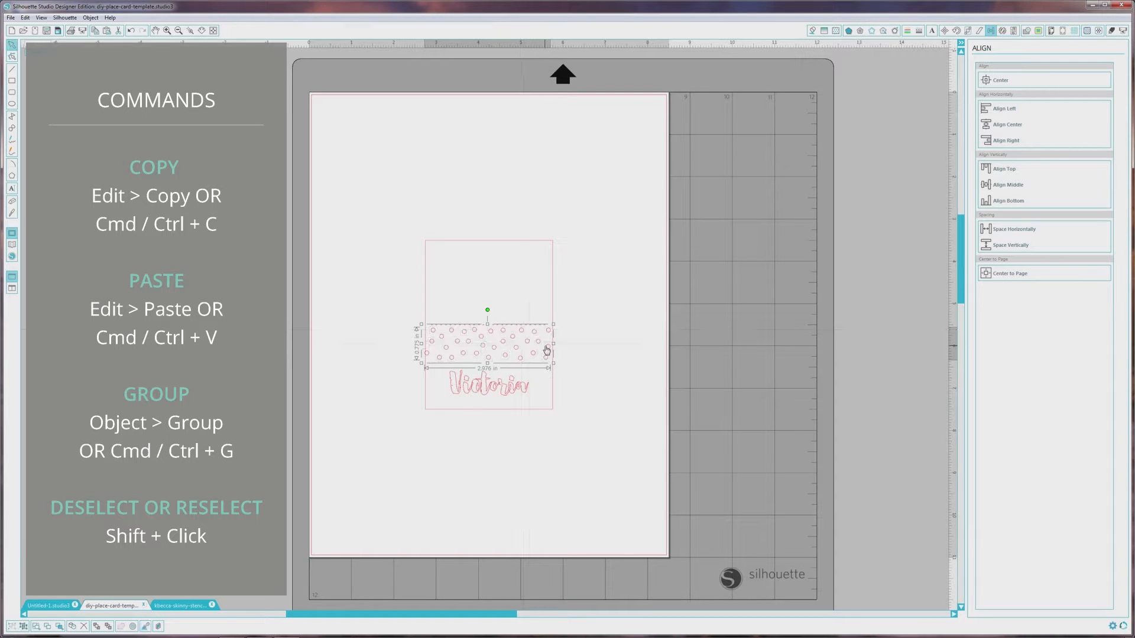
# - Fill the grouped dots and the guest's name with black
pyautogui.moveTo(521, 360)
pyautogui.mouseDown()
pyautogui.moveTo(513, 384)
pyautogui.moveTo(518, 368)
pyautogui.mouseUp()
pyautogui.keyDown('shift'); pyautogui.click(517, 391); pyautogui.keyUp('shift')
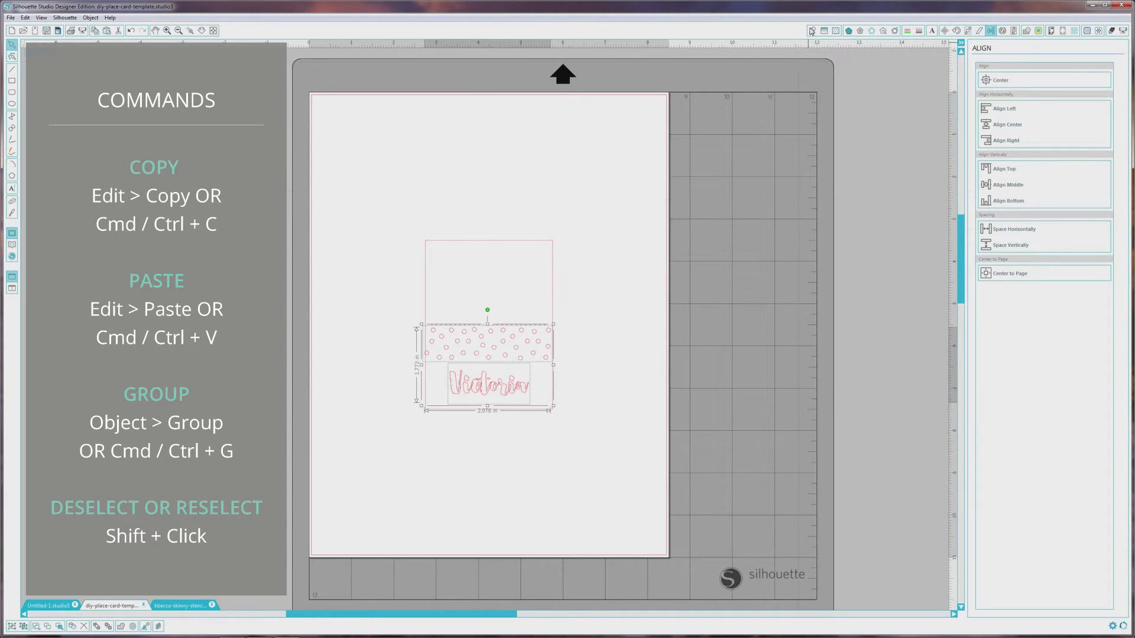
pyautogui.click(812, 31)
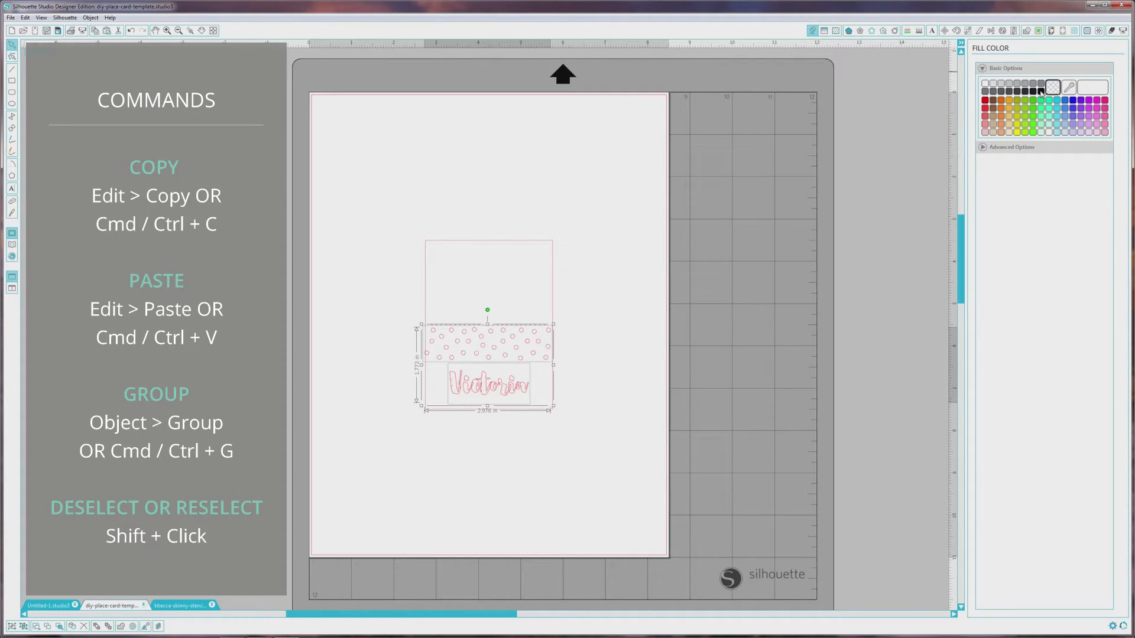
pyautogui.click(1040, 91)
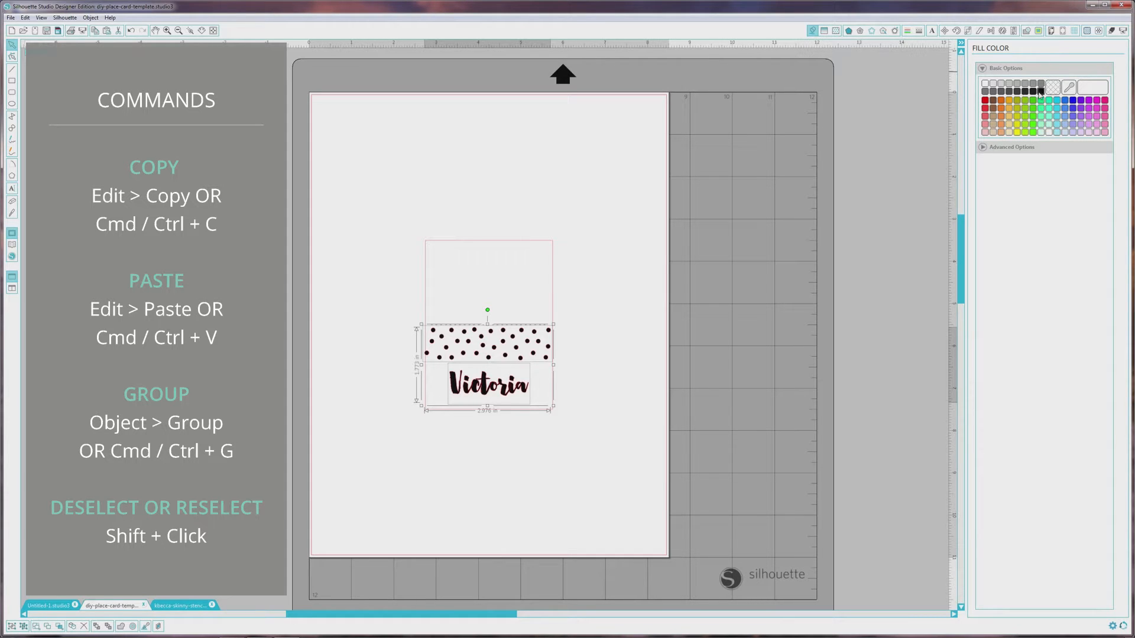
# - Set the dots and the name to No Cut, leaving the card outline's cut lines enabled
pyautogui.click(1111, 30)
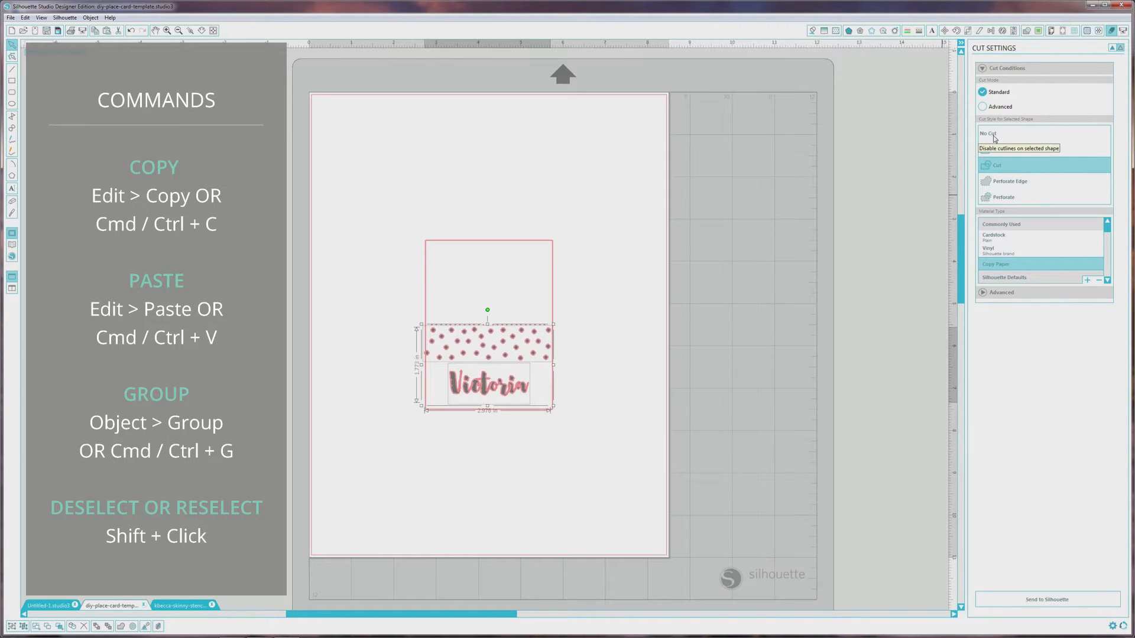
pyautogui.click(994, 139)
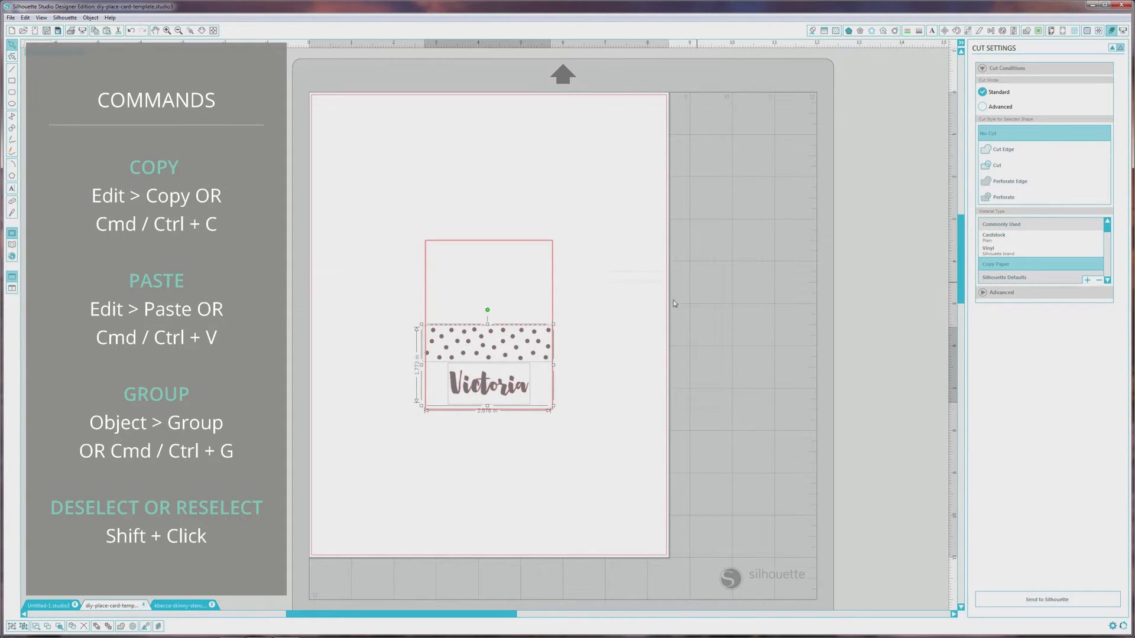
pyautogui.click(629, 309)
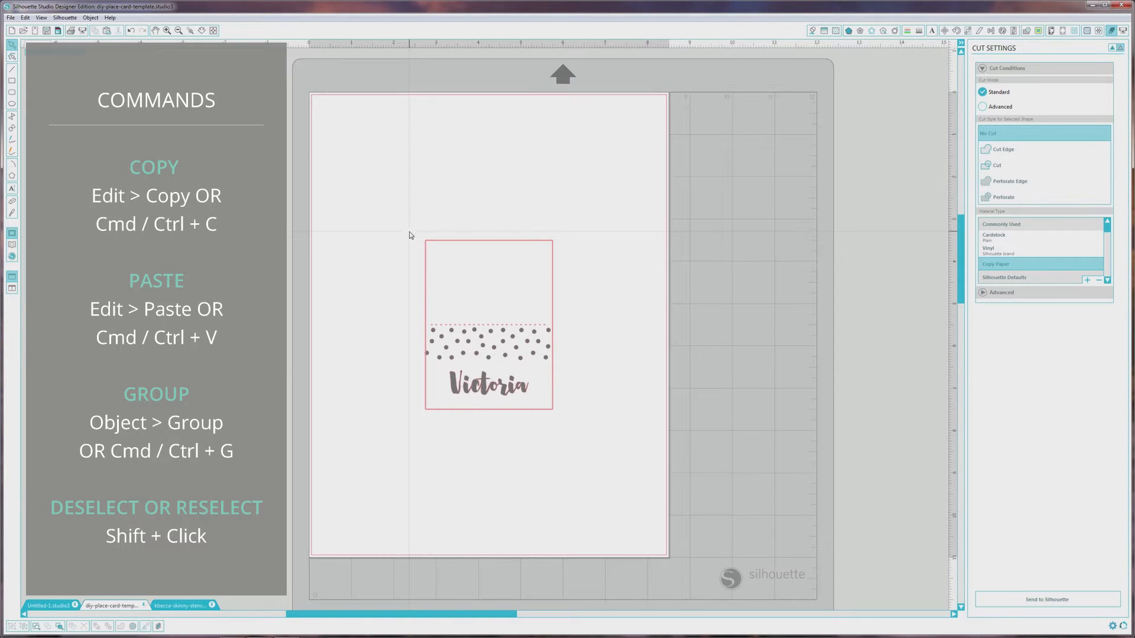
# - Turn on Type 1 registration marks for the page
pyautogui.click(1063, 31)
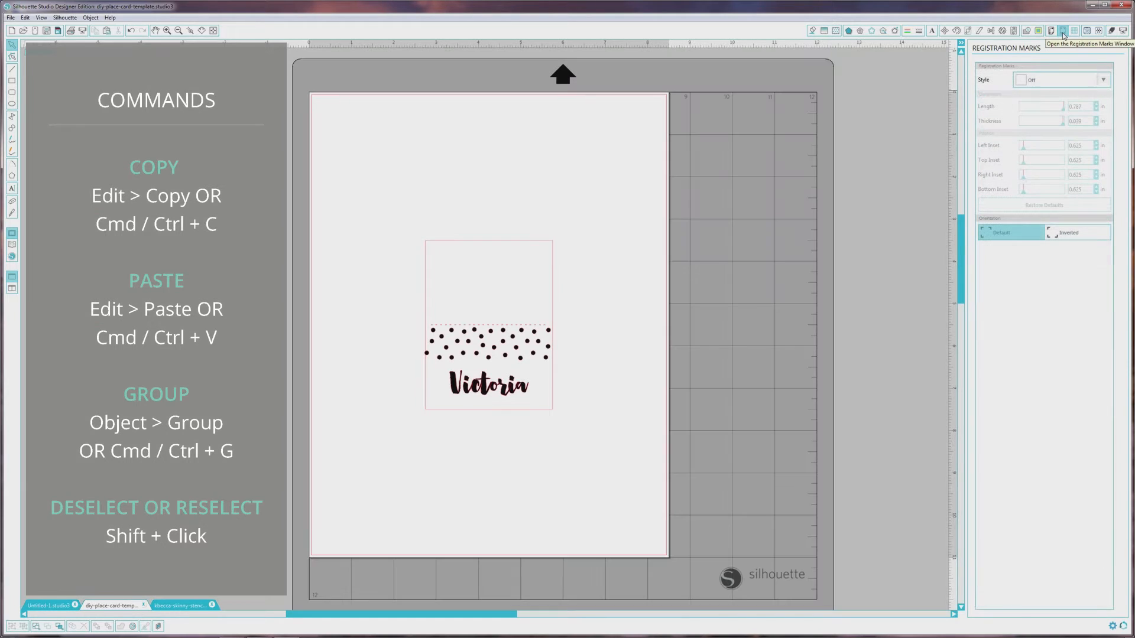
pyautogui.click(1103, 81)
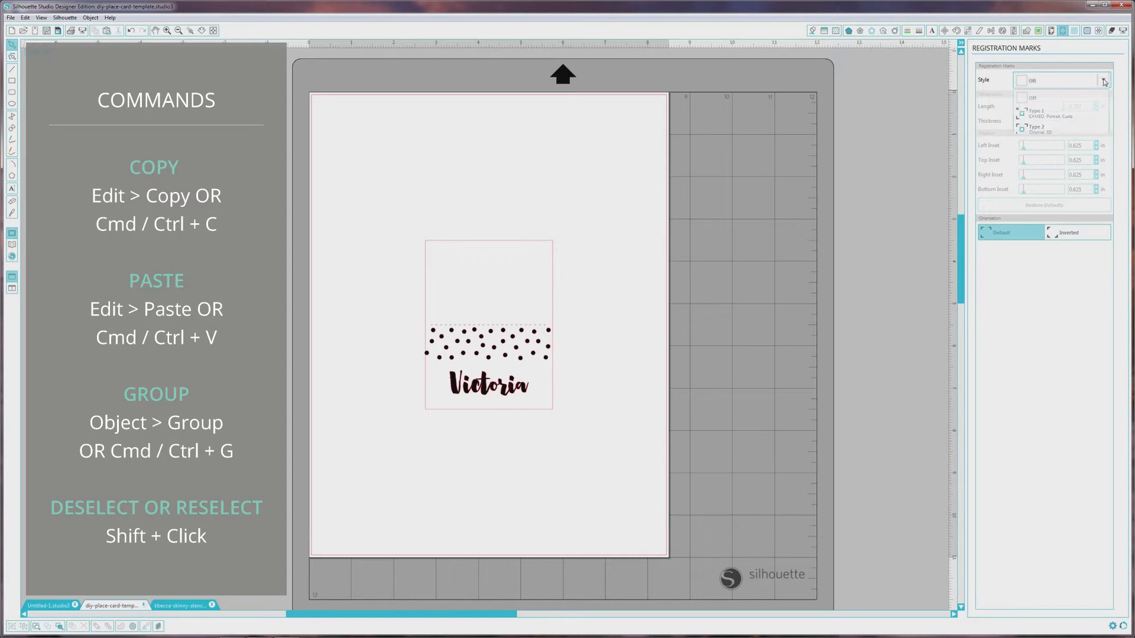
pyautogui.click(1051, 121)
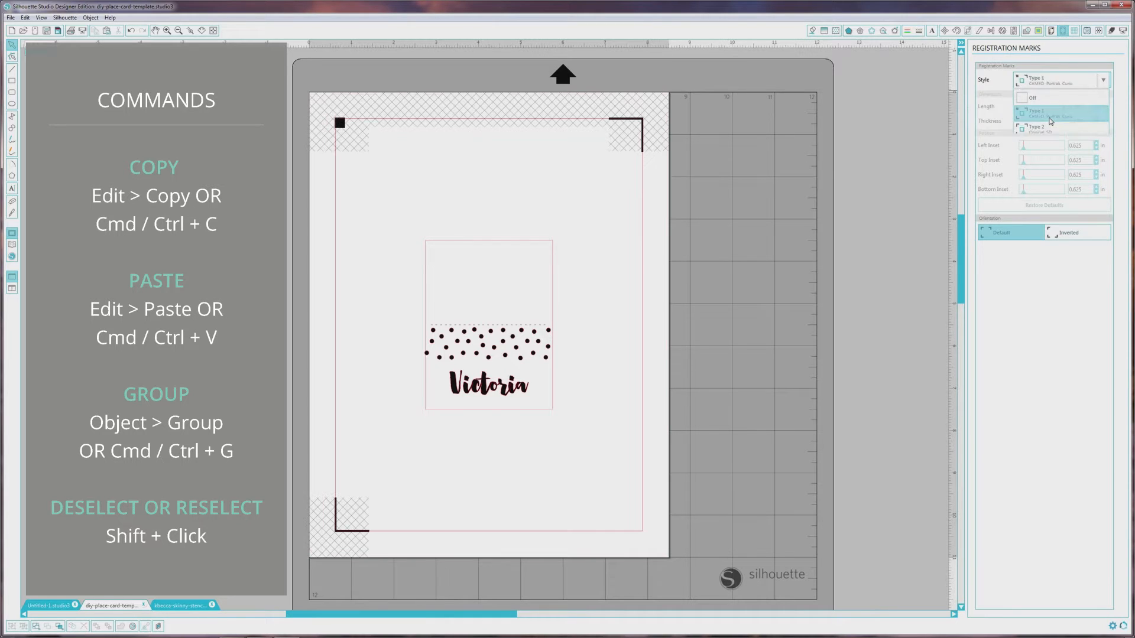
# - Move the complete card to the upper-left of the area inside the registration marks and place a copy to its right
pyautogui.moveTo(392, 223)
pyautogui.mouseDown()
pyautogui.moveTo(593, 423)
pyautogui.moveTo(606, 462)
pyautogui.mouseUp()
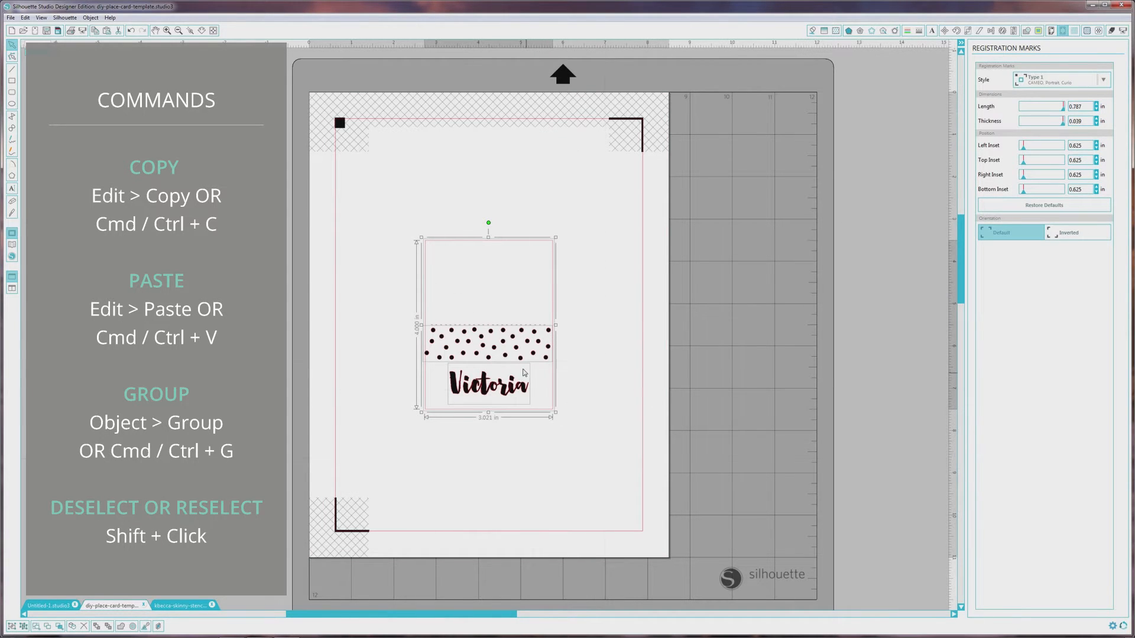
pyautogui.moveTo(520, 364); pyautogui.dragTo(439, 281)
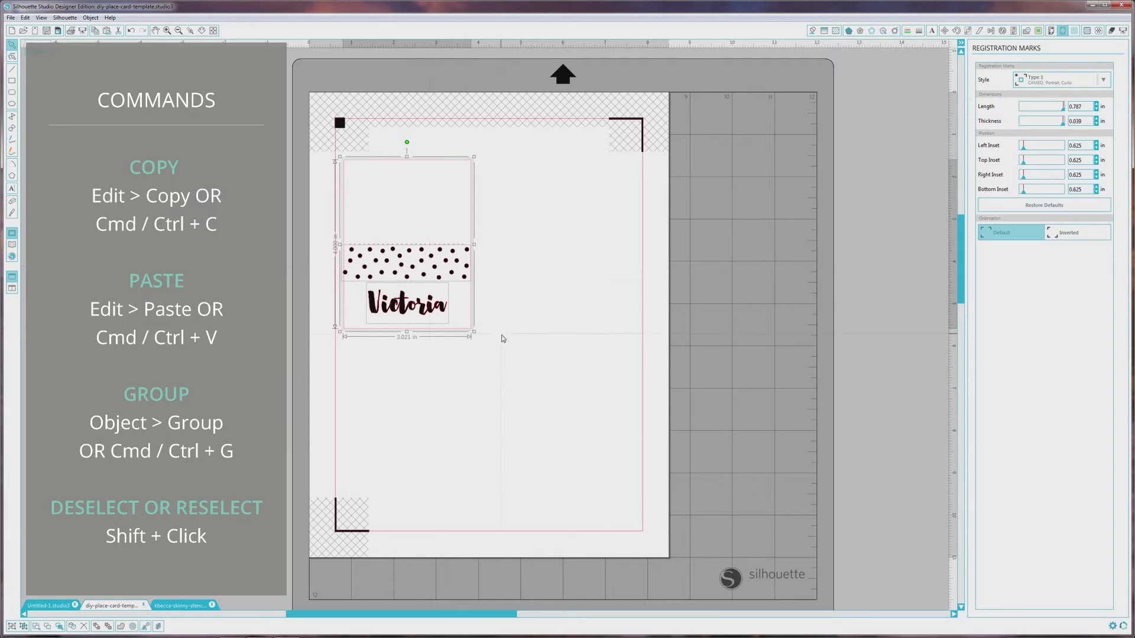
pyautogui.press('i')
pyautogui.press('Escape')
pyautogui.press('i')
pyautogui.hotkey('ctrl', 'v')
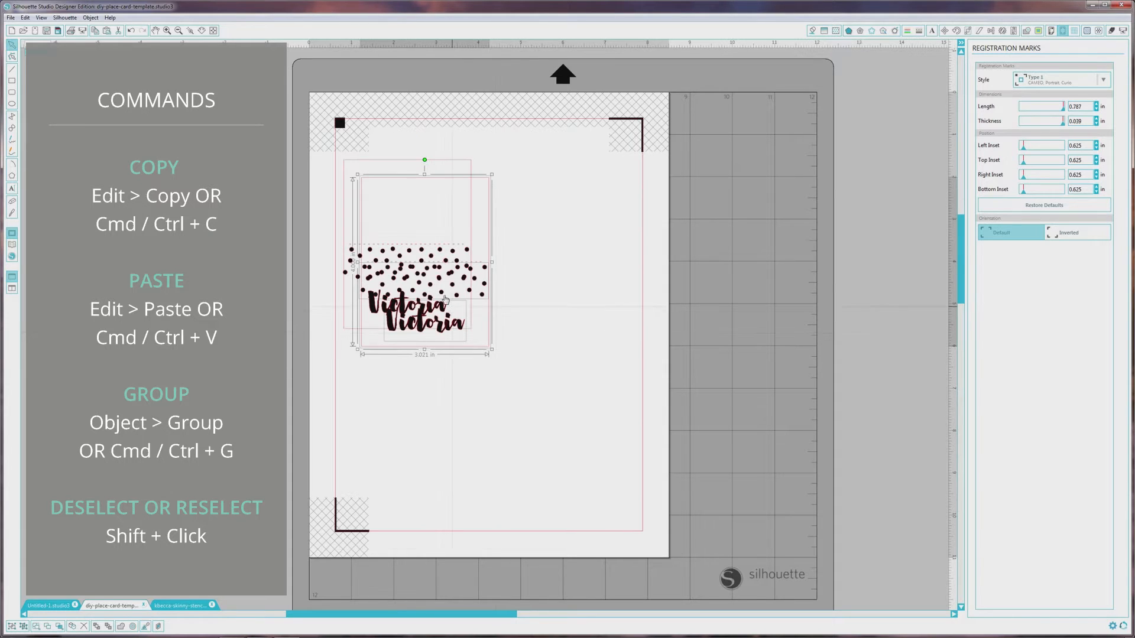
pyautogui.moveTo(455, 326); pyautogui.dragTo(577, 311)
pyautogui.click(589, 386)
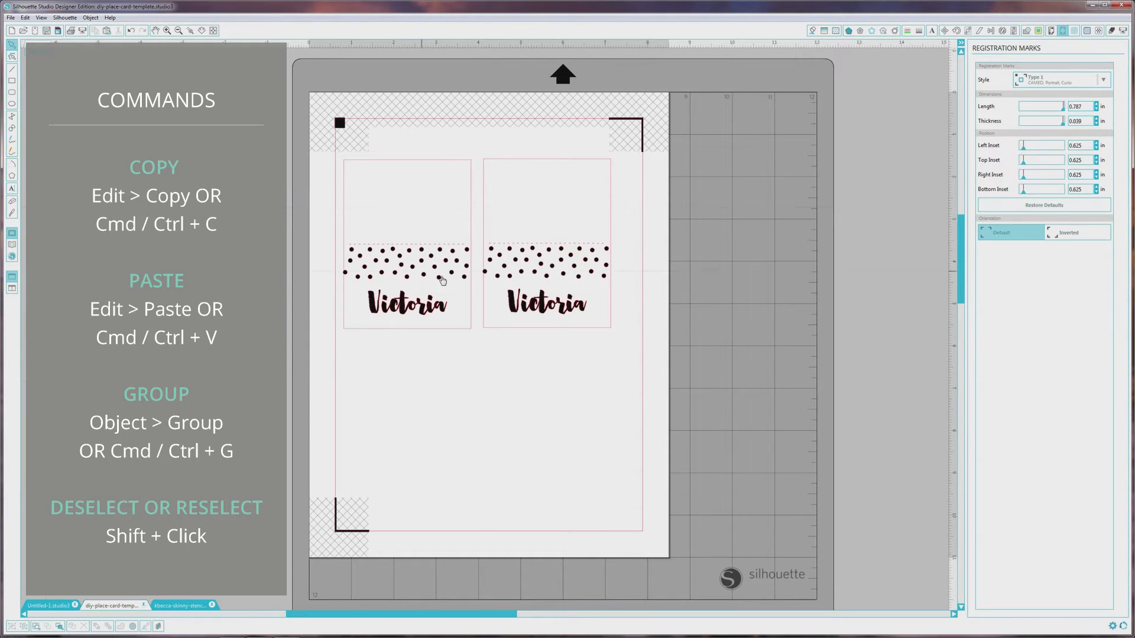
# - Replace the name on the copied card with the second guest's name
pyautogui.doubleClick(541, 307)
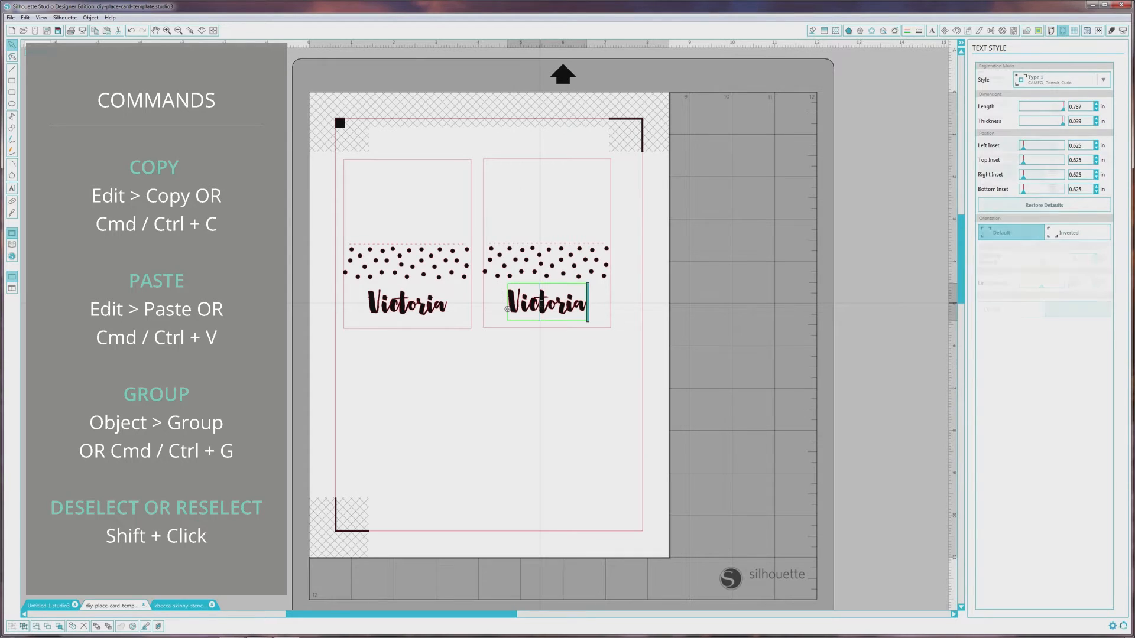
pyautogui.moveTo(511, 299); pyautogui.dragTo(608, 307)
pyautogui.write('Michaell')
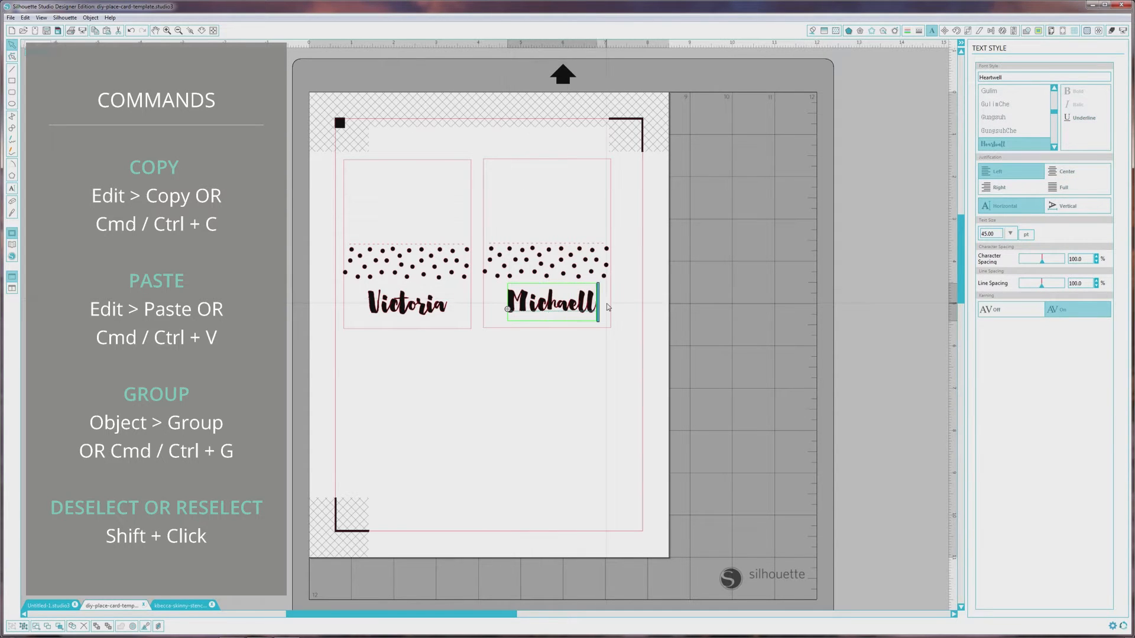
pyautogui.press('BackSpace')
pyautogui.click(482, 362)
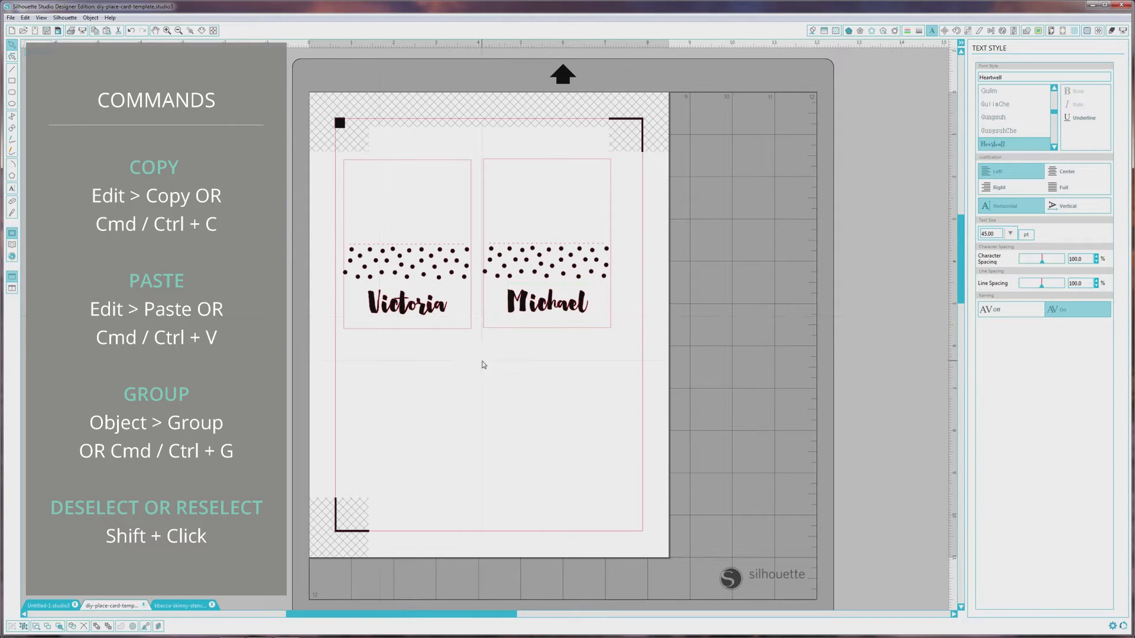
# - Align the second guest's name and its card to each other's horizontal center
pyautogui.click(569, 310)
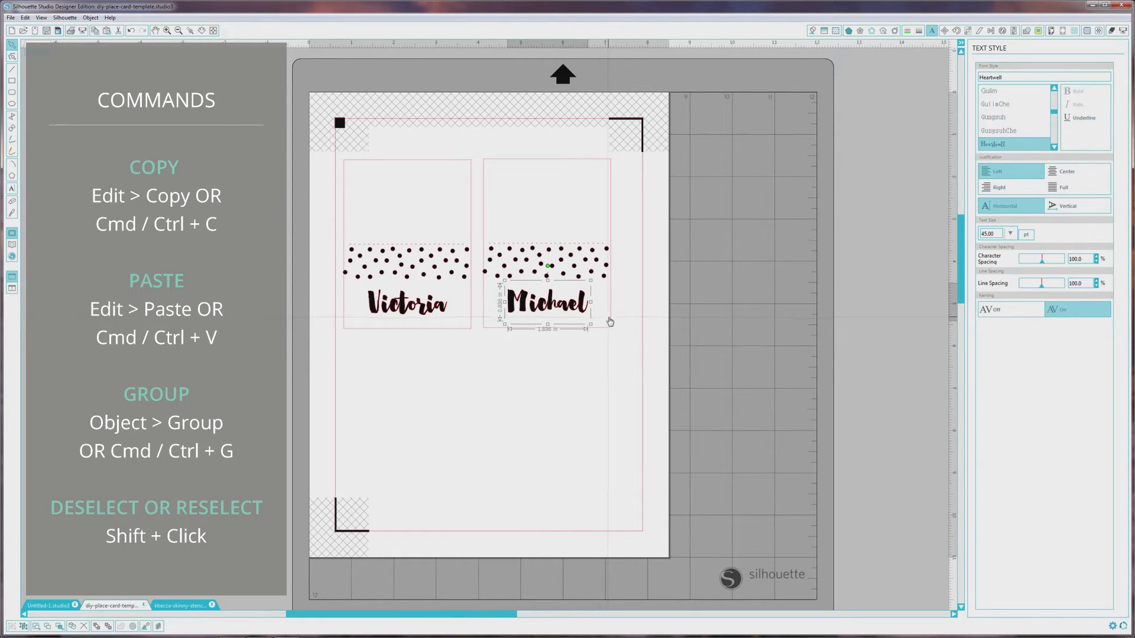
pyautogui.click(610, 321)
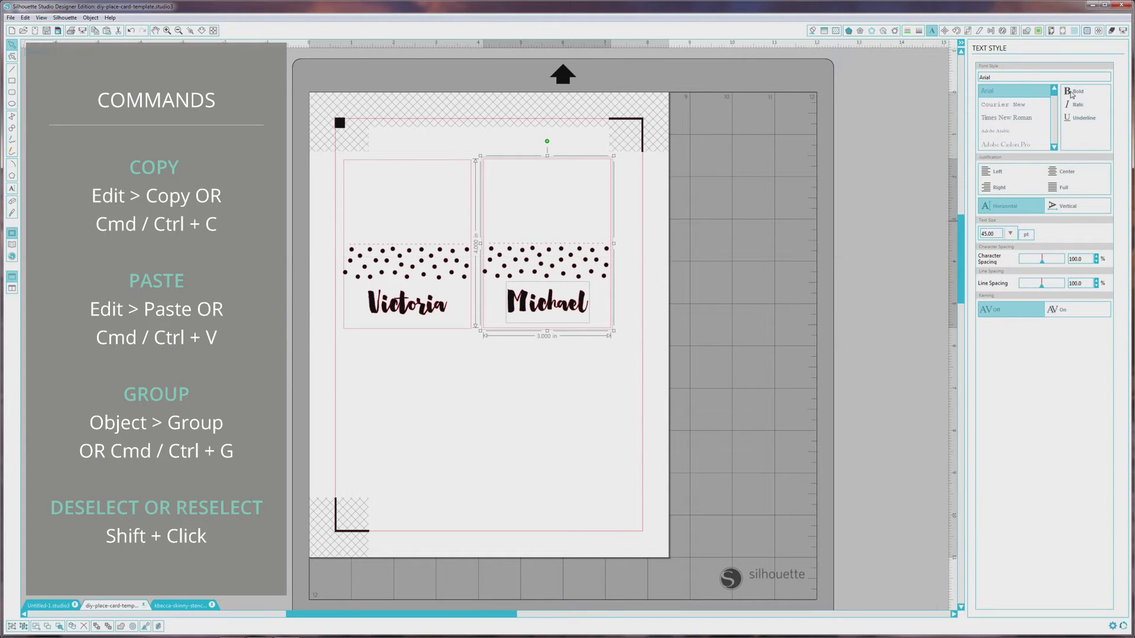
pyautogui.click(991, 31)
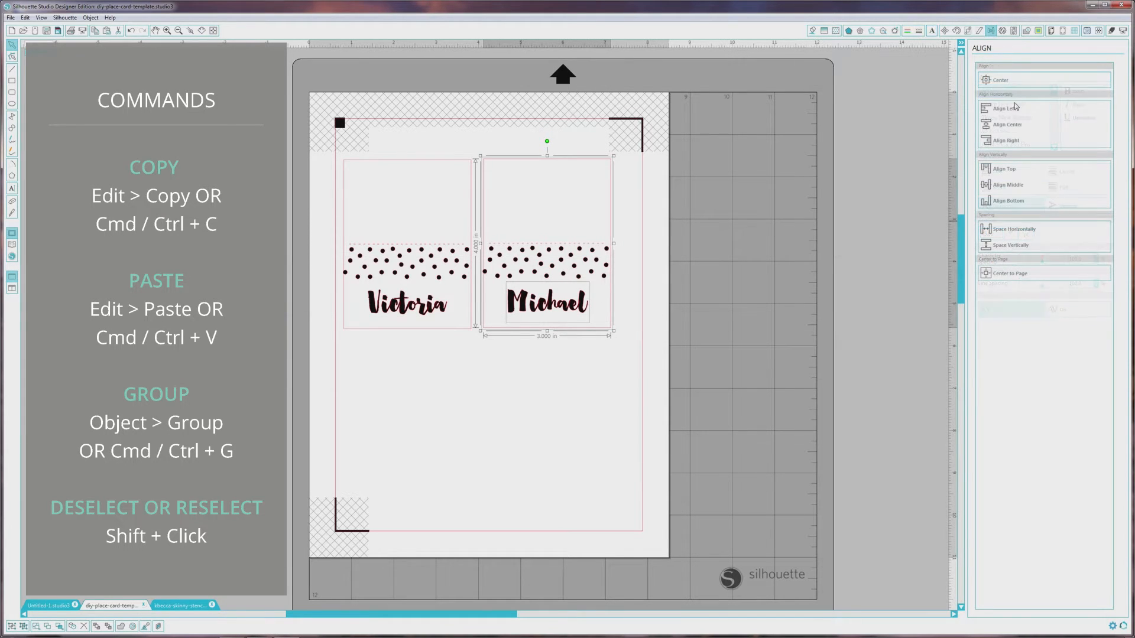
pyautogui.click(1012, 125)
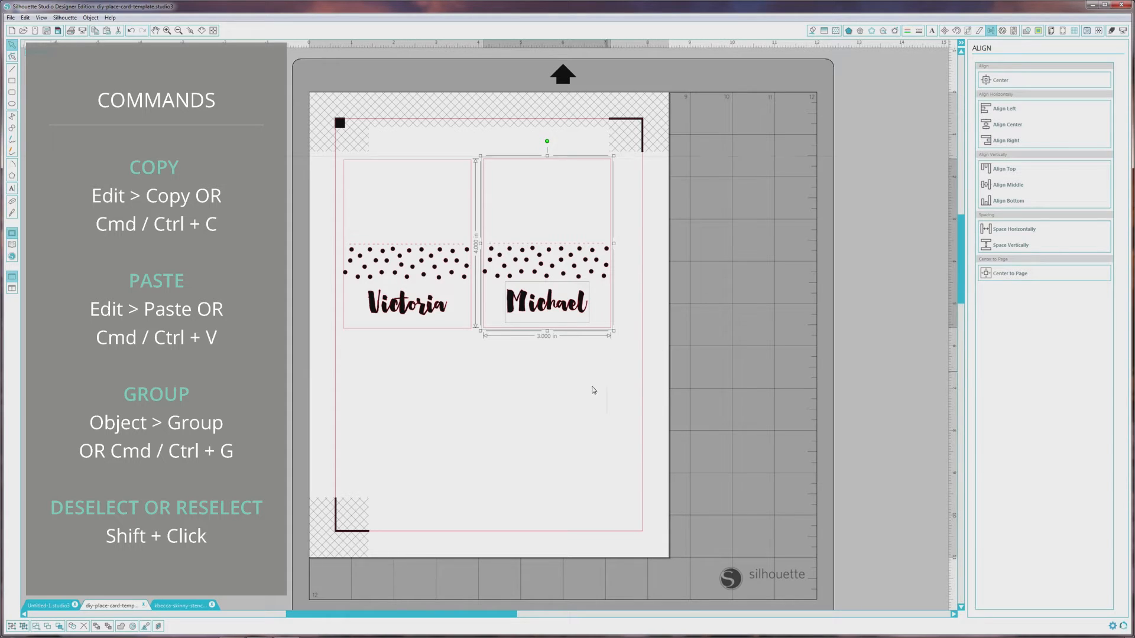
pyautogui.click(577, 393)
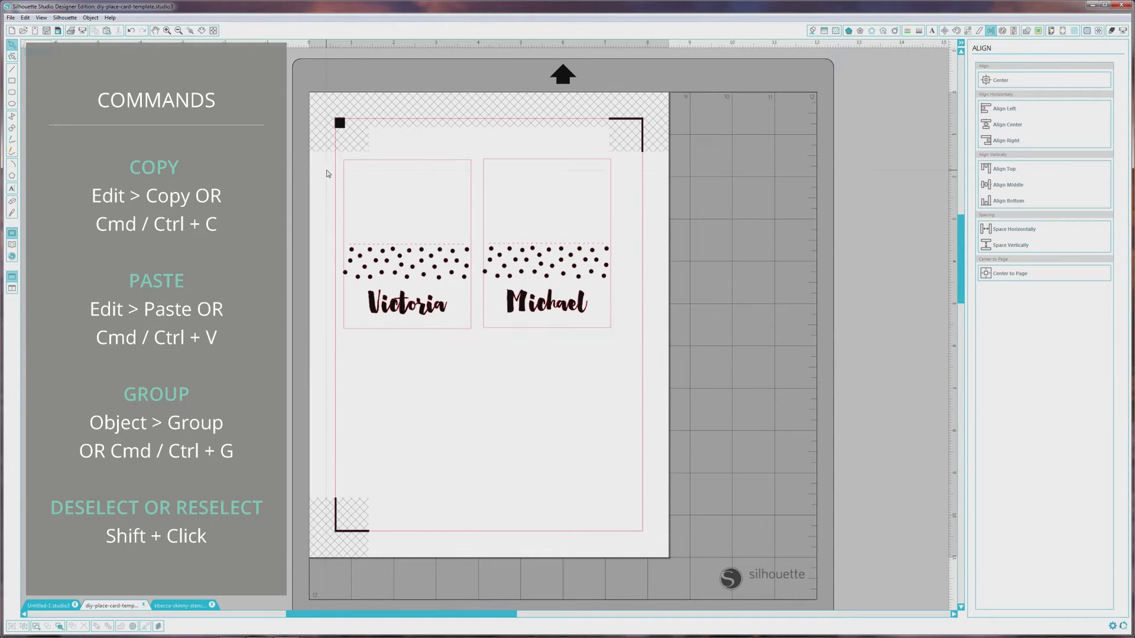
# - Duplicate both finished cards and place the copies directly below the originals within the registration marks
pyautogui.moveTo(325, 158); pyautogui.dragTo(641, 374)
pyautogui.press('c')
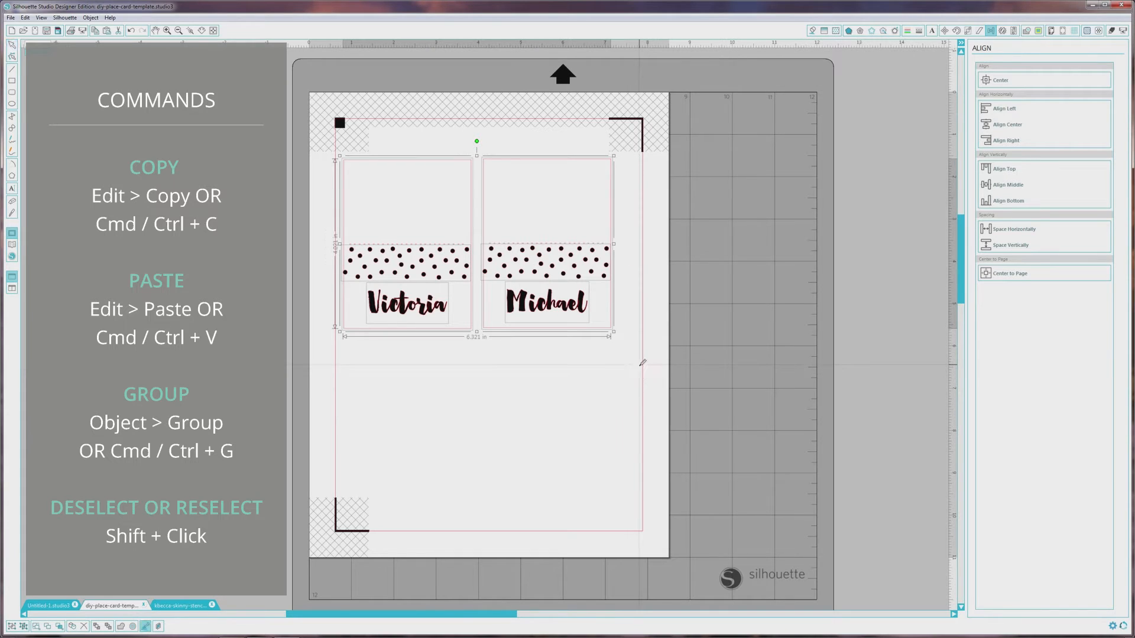
pyautogui.hotkey('ctrl', 'v')
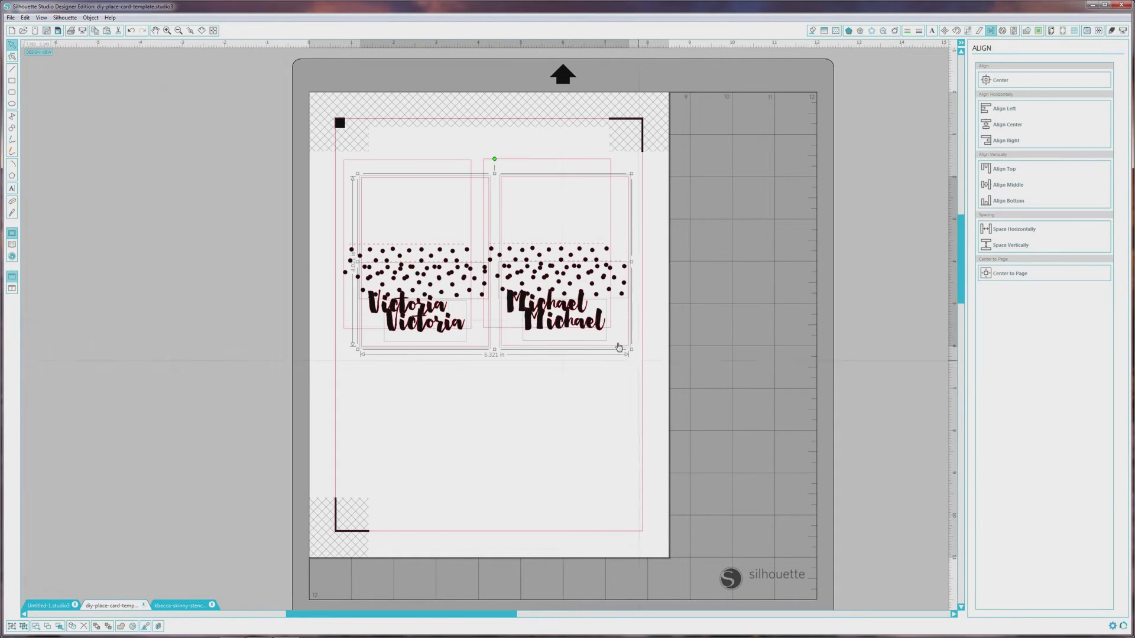
pyautogui.moveTo(553, 327); pyautogui.dragTo(560, 487)
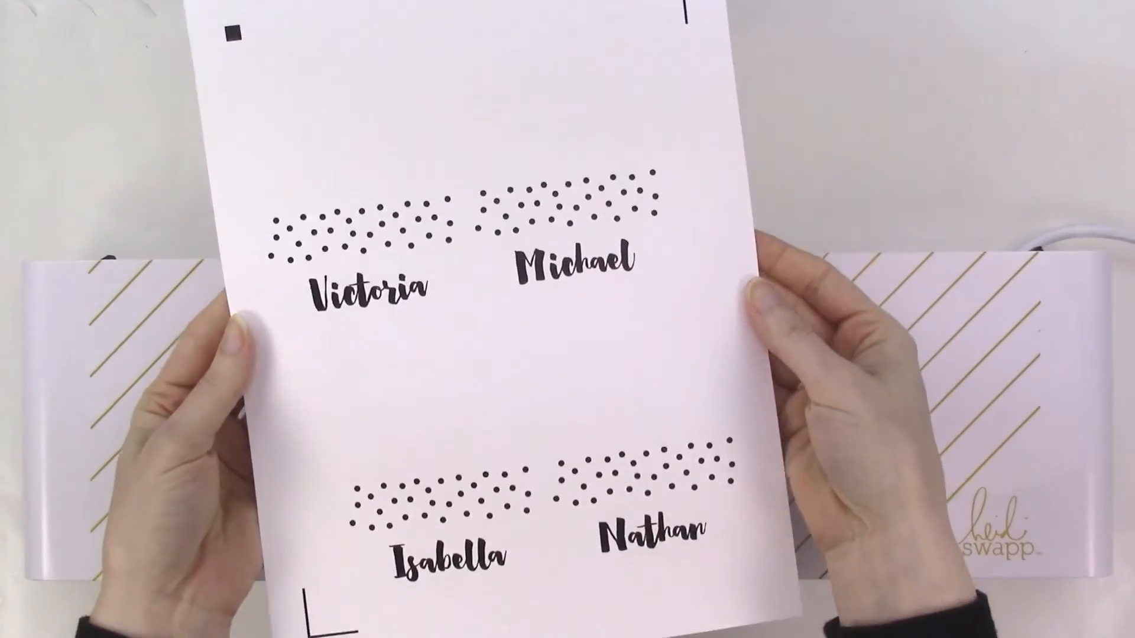